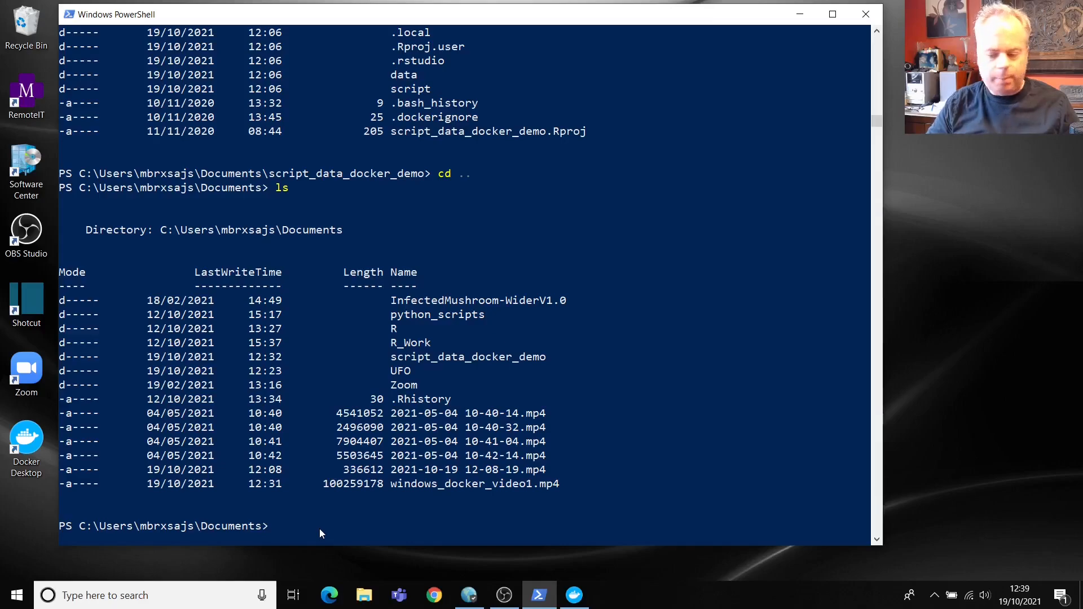
Step: Change into the script_data_docker_demo folder and list its data and script folders
{"action": "type", "text": "cd"}
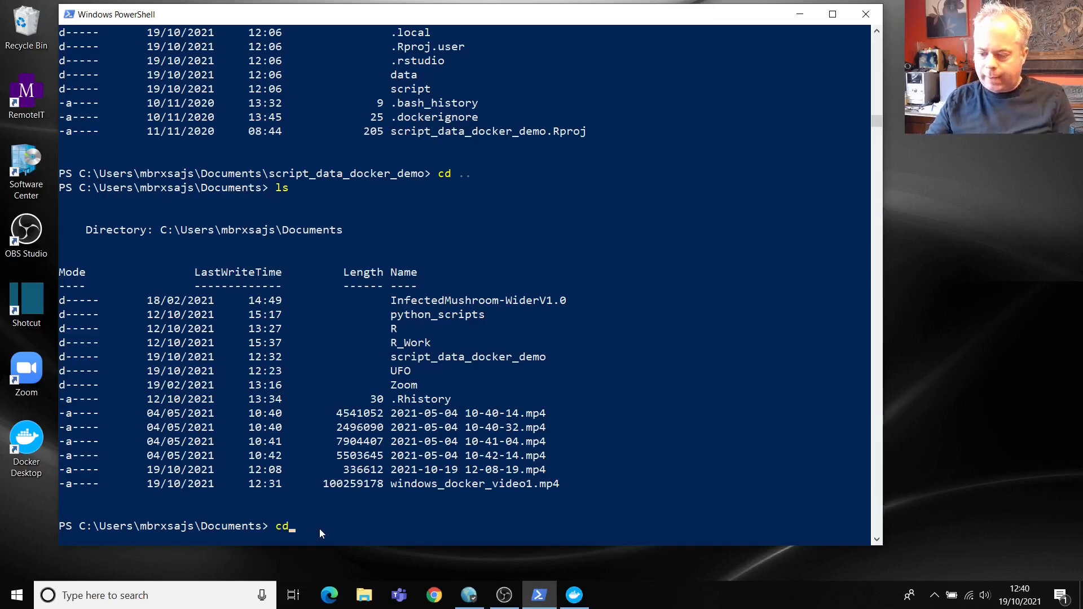
{"action": "type", "text": " sd"}
{"action": "key", "text": "BackSpace"}
{"action": "key", "text": "BackSpace"}
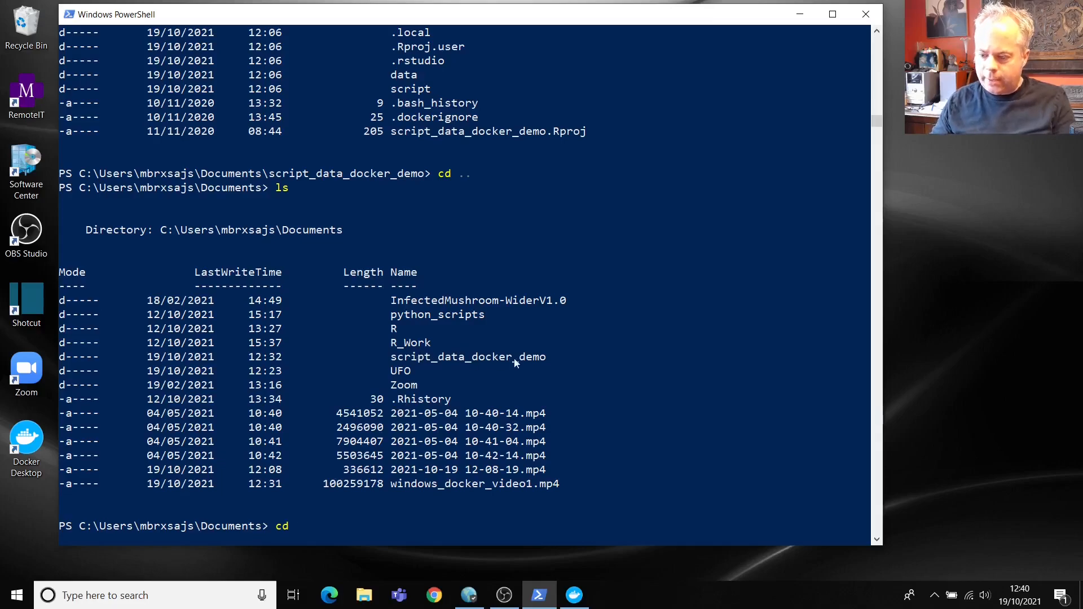
{"action": "type", "text": "sc"}
{"action": "key", "text": "Tab"}
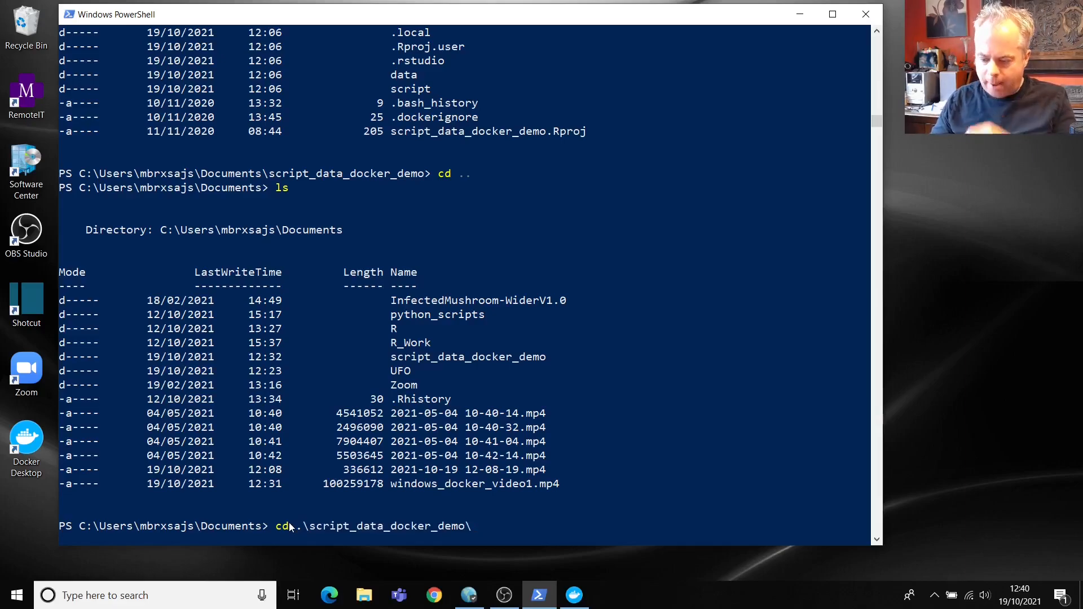
{"action": "key", "text": "Return"}
{"action": "type", "text": "ls"}
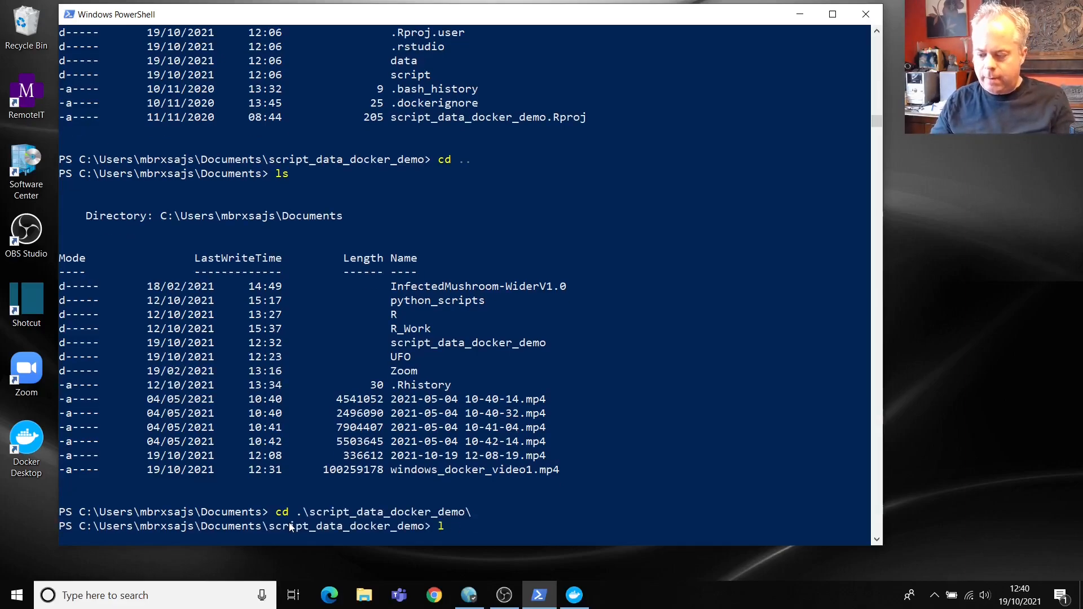
{"action": "key", "text": "Return"}
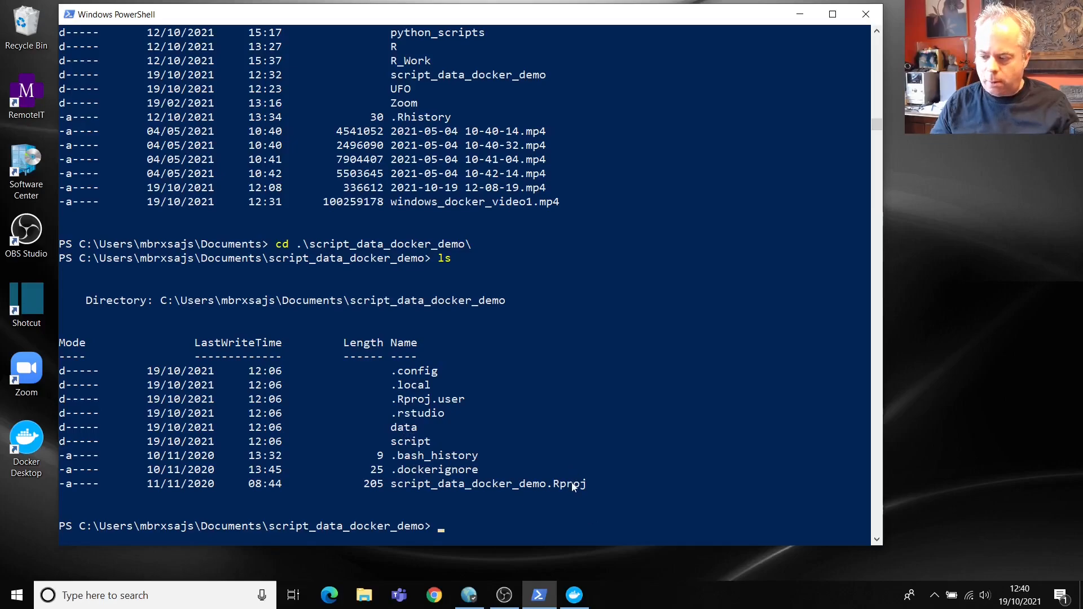
Step: Enter the data folder, list it, and print the contents of my_data.csv
{"action": "type", "text": "cd data"}
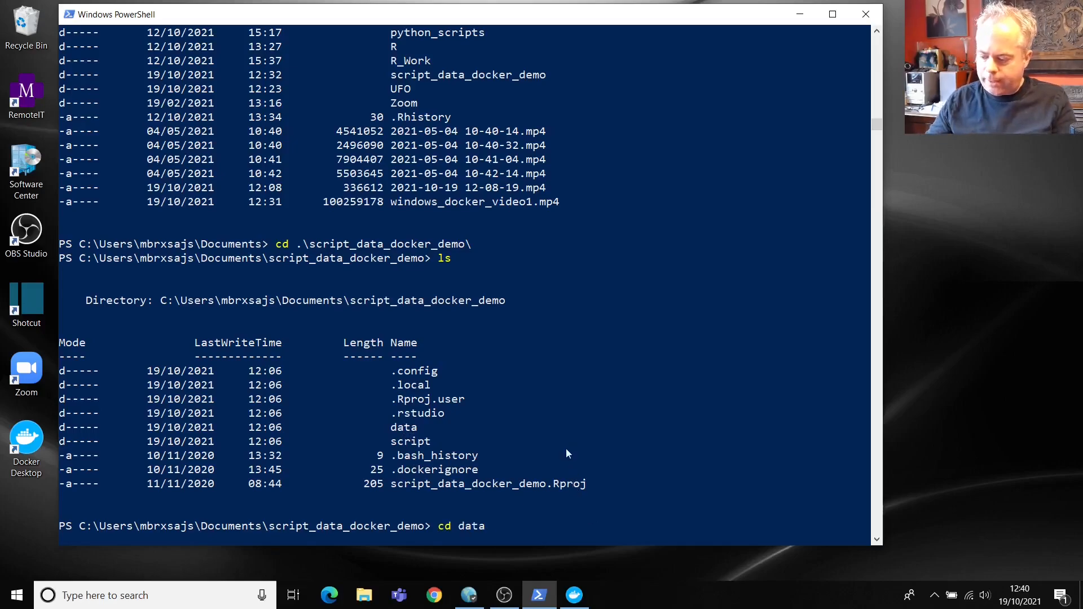
{"action": "key", "text": "Return"}
{"action": "type", "text": "ls"}
{"action": "key", "text": "Return"}
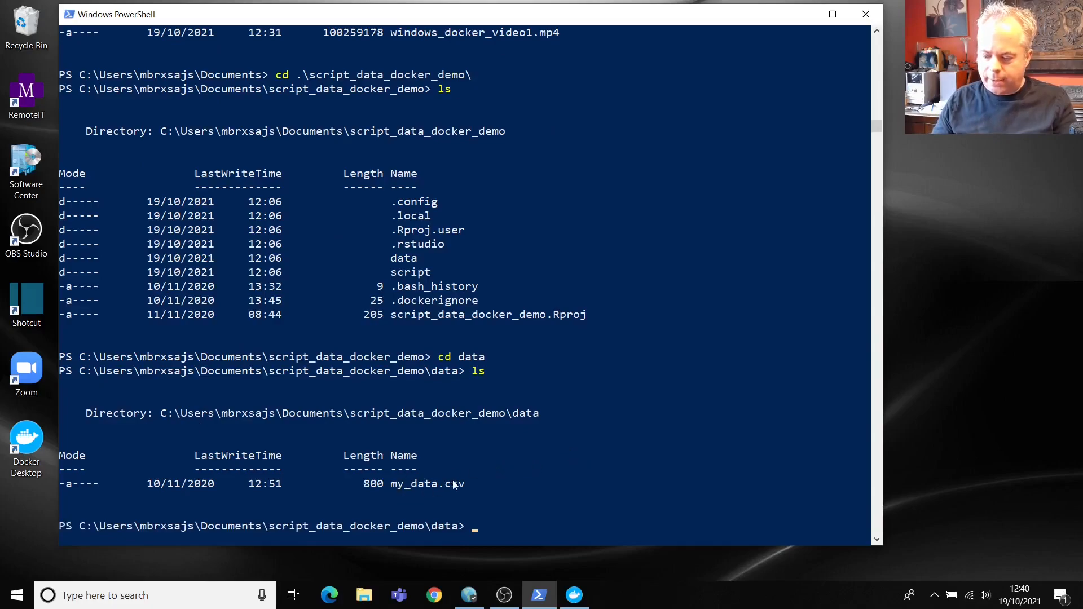
{"action": "type", "text": "cat "}
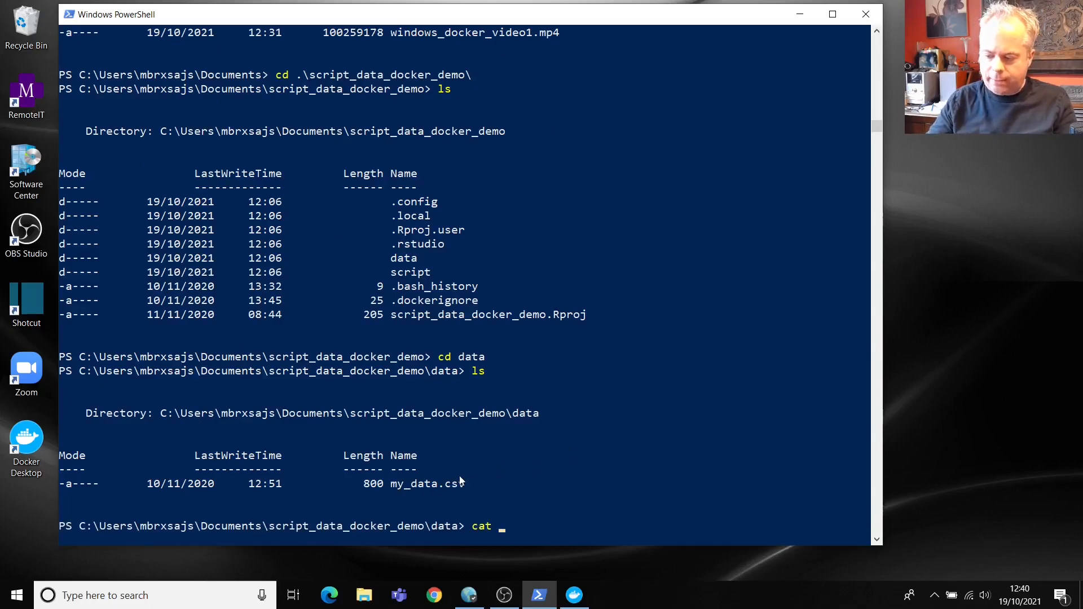
{"action": "type", "text": ".\\my_da"}
{"action": "key", "text": "Tab"}
{"action": "key", "text": "Return"}
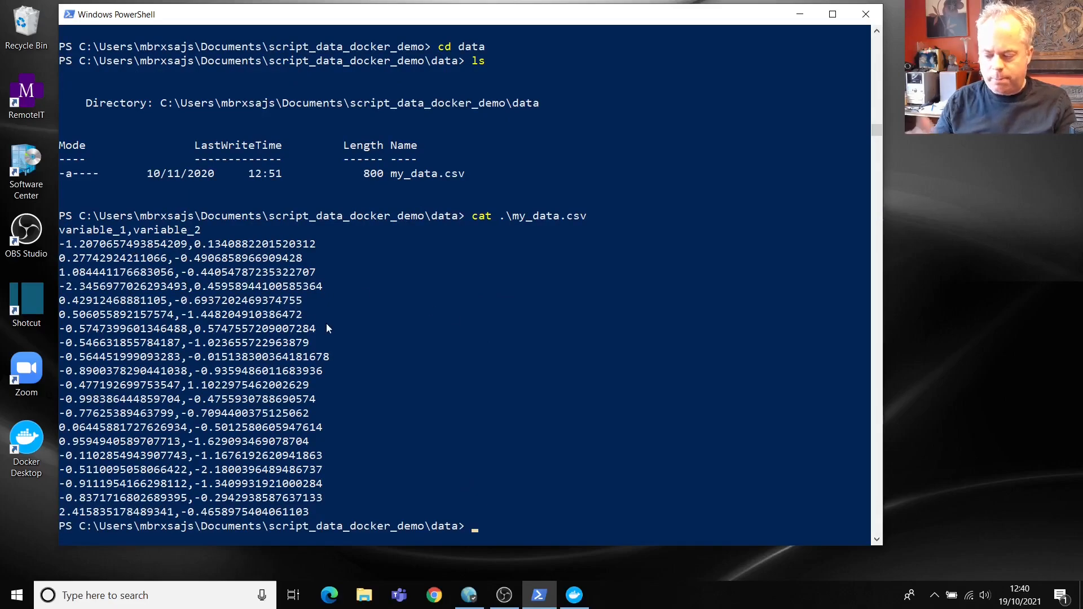
Step: Go back up to the project folder and list its contents
{"action": "type", "text": "cd .."}
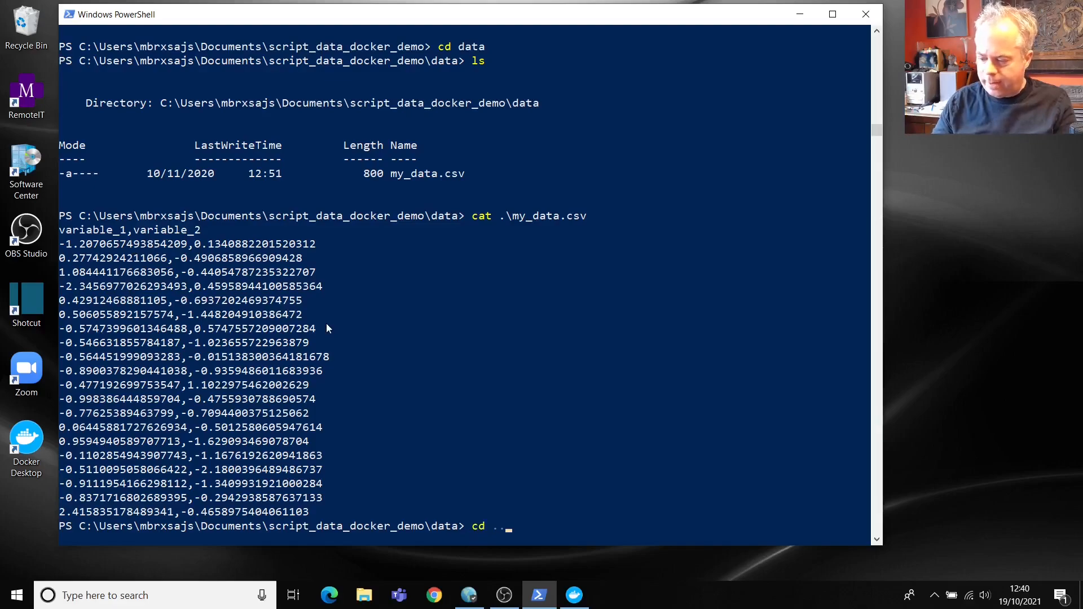
{"action": "key", "text": "Return"}
{"action": "type", "text": "ls"}
{"action": "key", "text": "Return"}
Step: Enter the script folder, list it, and print the plot_my_data.R script
{"action": "type", "text": "cd sc"}
{"action": "key", "text": "Tab"}
{"action": "key", "text": "Return"}
{"action": "type", "text": "cat"}
{"action": "key", "text": "BackSpace"}
{"action": "key", "text": "BackSpace"}
{"action": "key", "text": "BackSpace"}
{"action": "type", "text": "ls"}
{"action": "key", "text": "Return"}
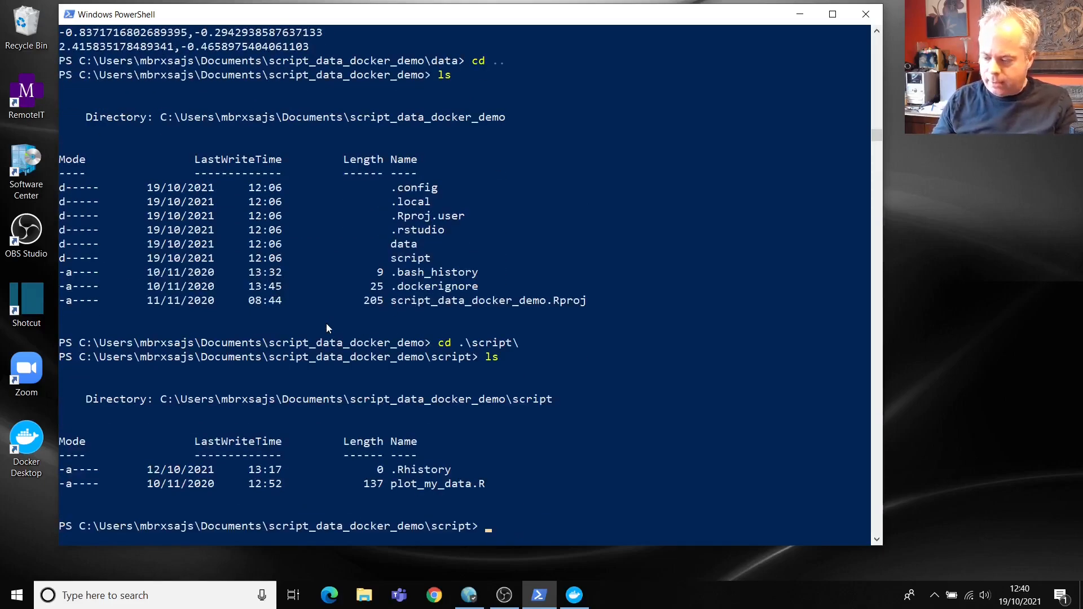
{"action": "type", "text": "cat p"}
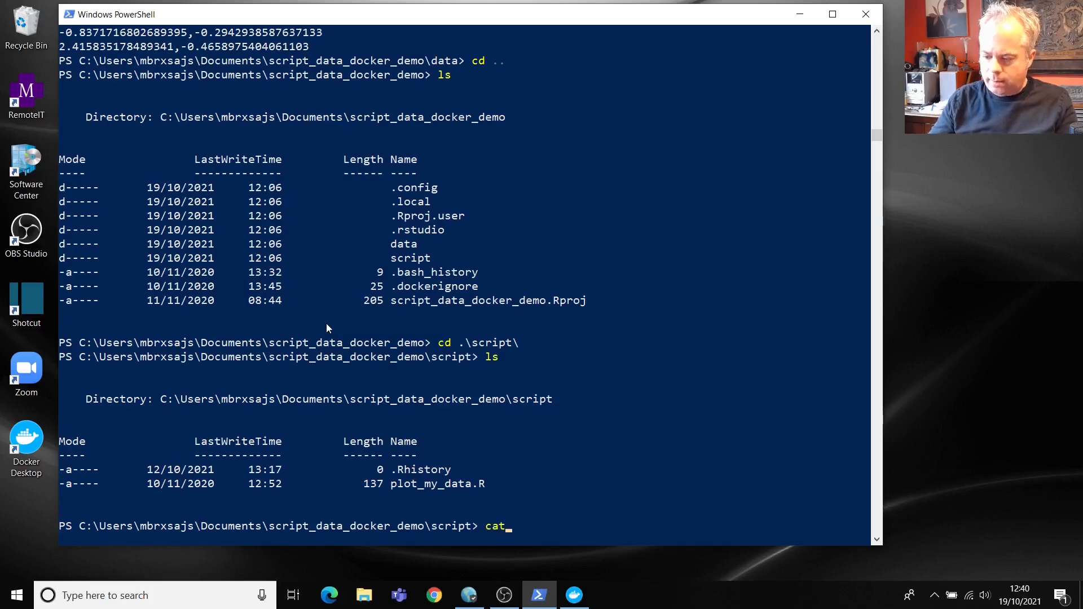
{"action": "key", "text": "Tab"}
{"action": "key", "text": "Return"}
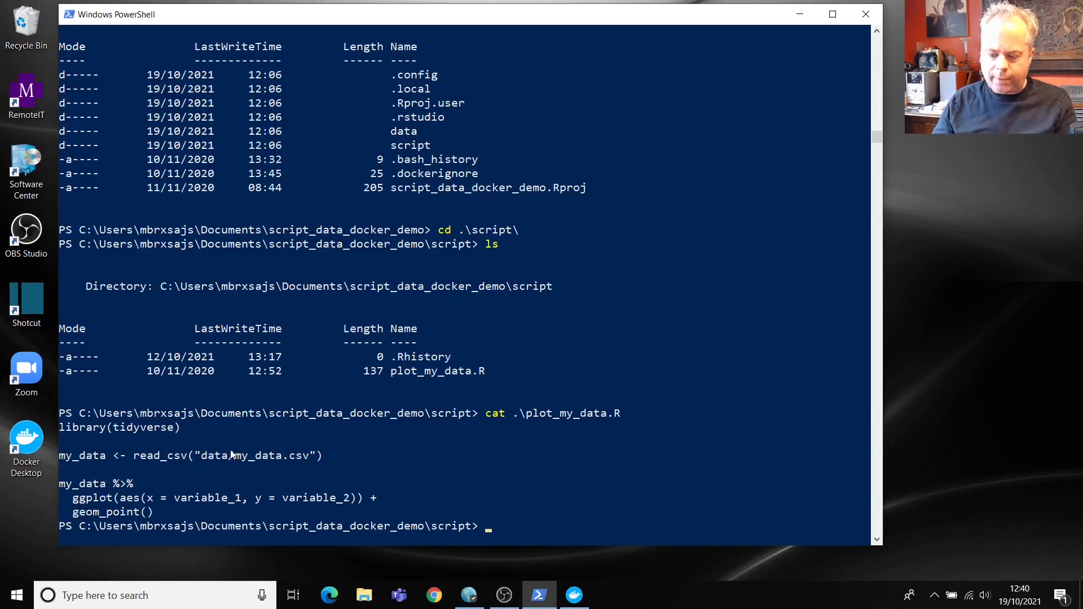
Step: Return to the script_data_docker_demo folder and list its contents
{"action": "type", "text": "cd .."}
{"action": "key", "text": "Return"}
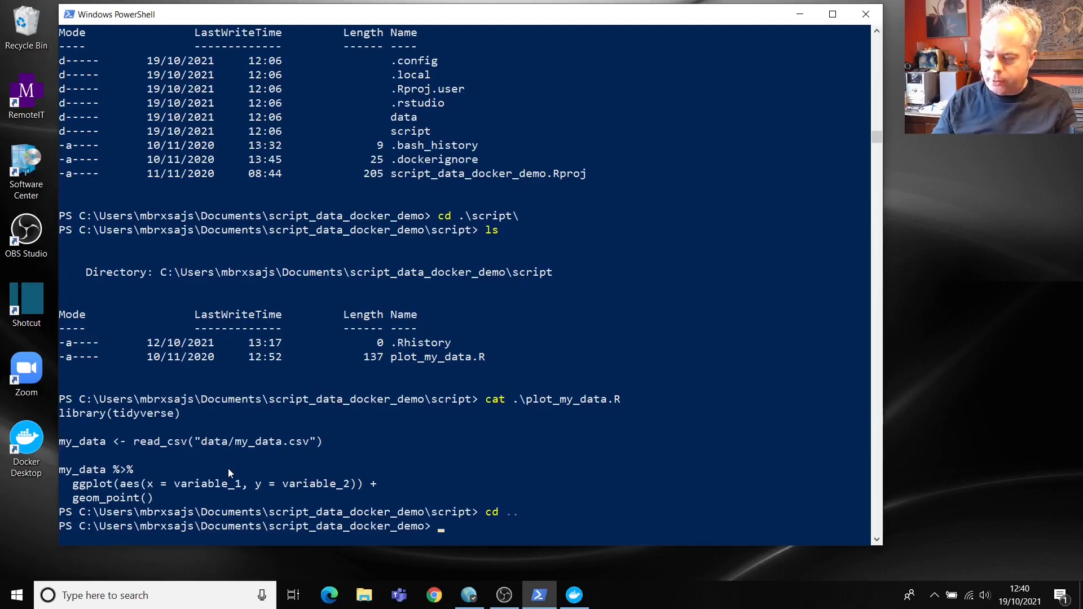
{"action": "type", "text": "ls"}
{"action": "key", "text": "Return"}
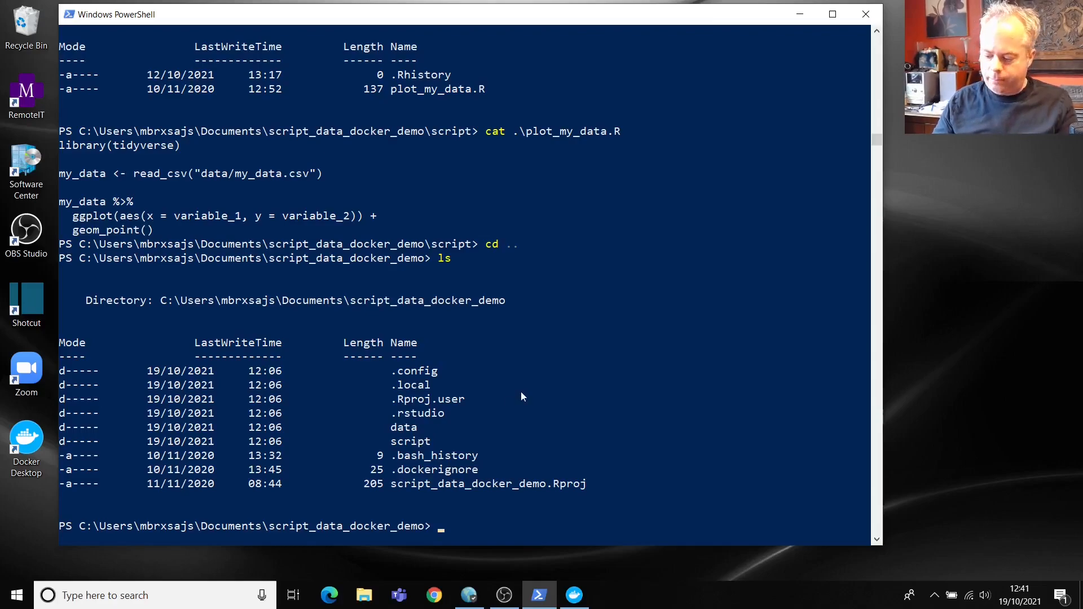
Step: Create a new Dockerfile in Notepad with the notepad Dockerfile command
{"action": "type", "text": "no"}
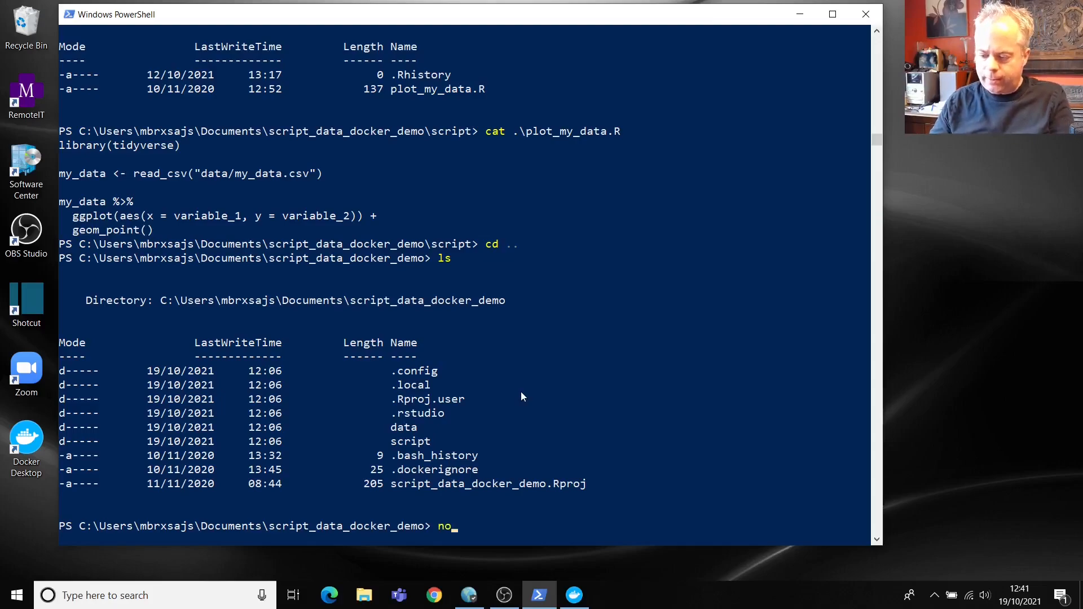
{"action": "type", "text": "tepad Dockerfile"}
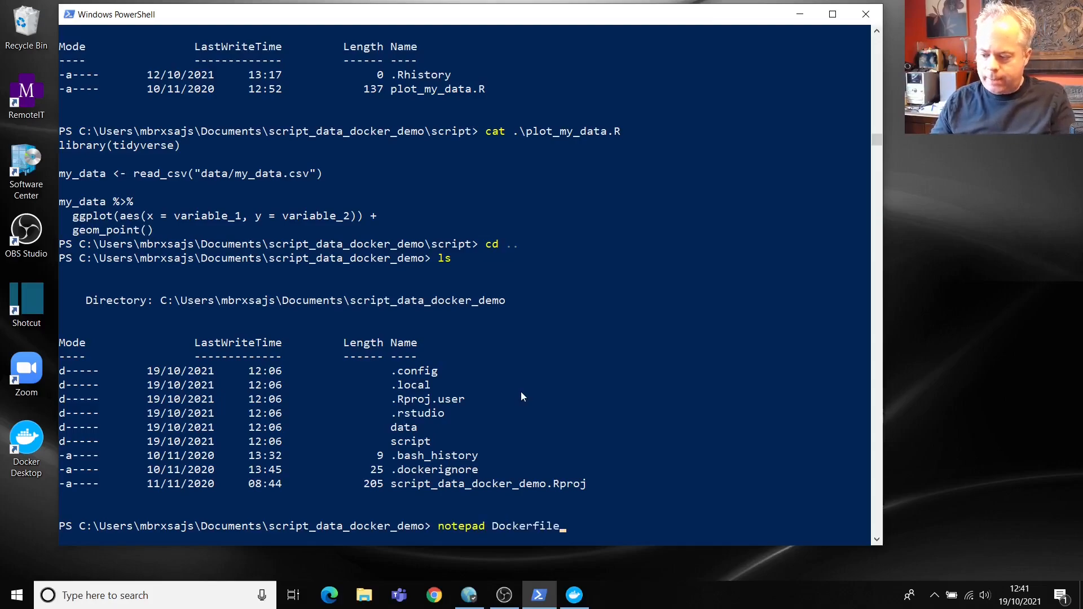
{"action": "key", "text": "Return"}
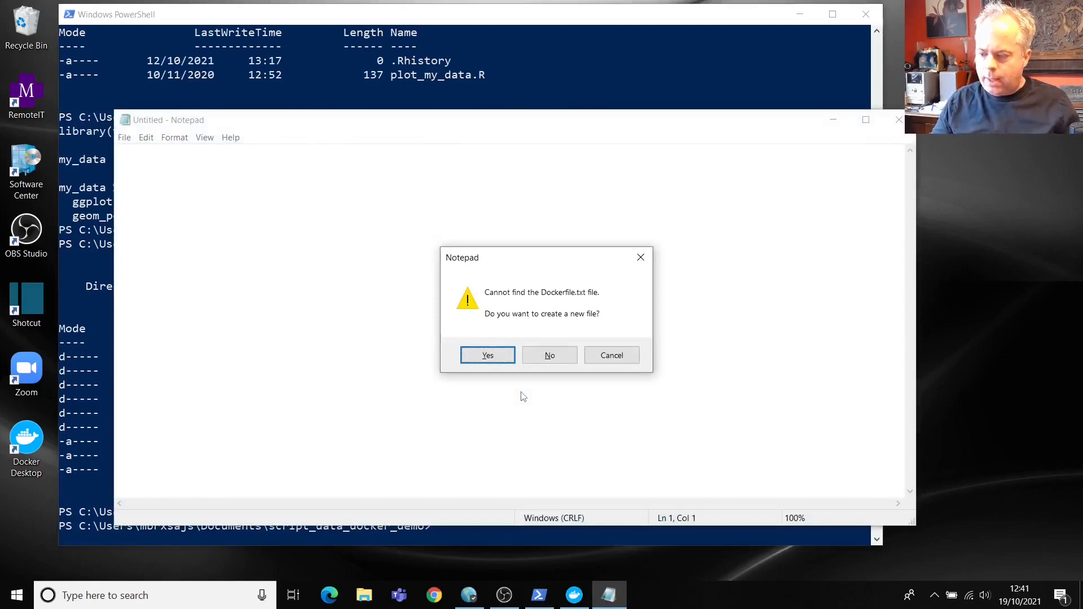
{"action": "left_click", "coordinate": [493, 356]}
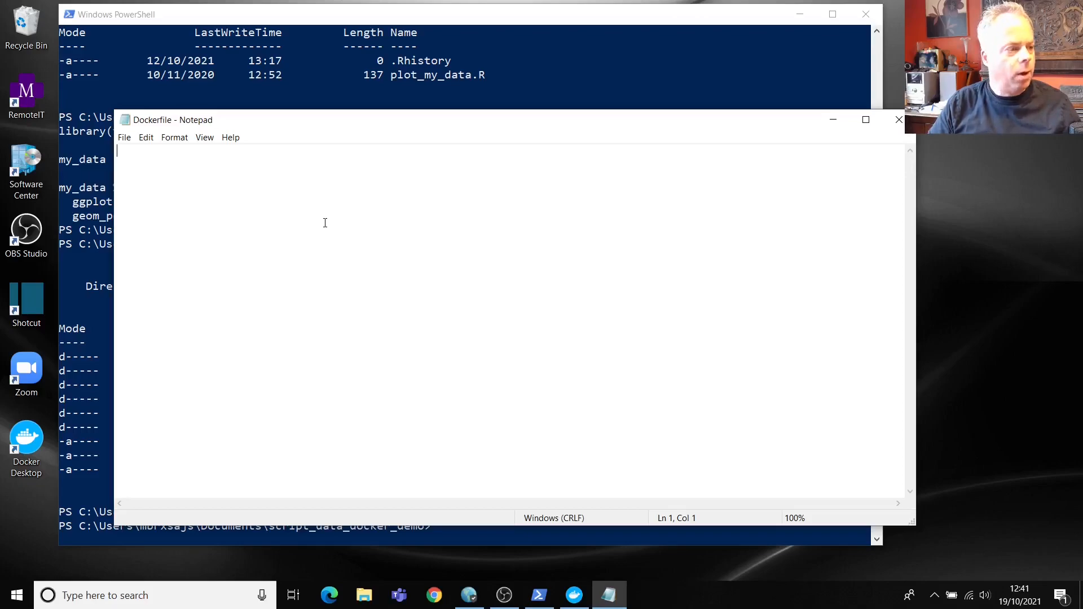
Step: Write FROM rocker/rstudio:4.1.1 and FROM rocker/verse:4.1.1, then begin an ADD line
{"action": "type", "text": "FROM rocker"}
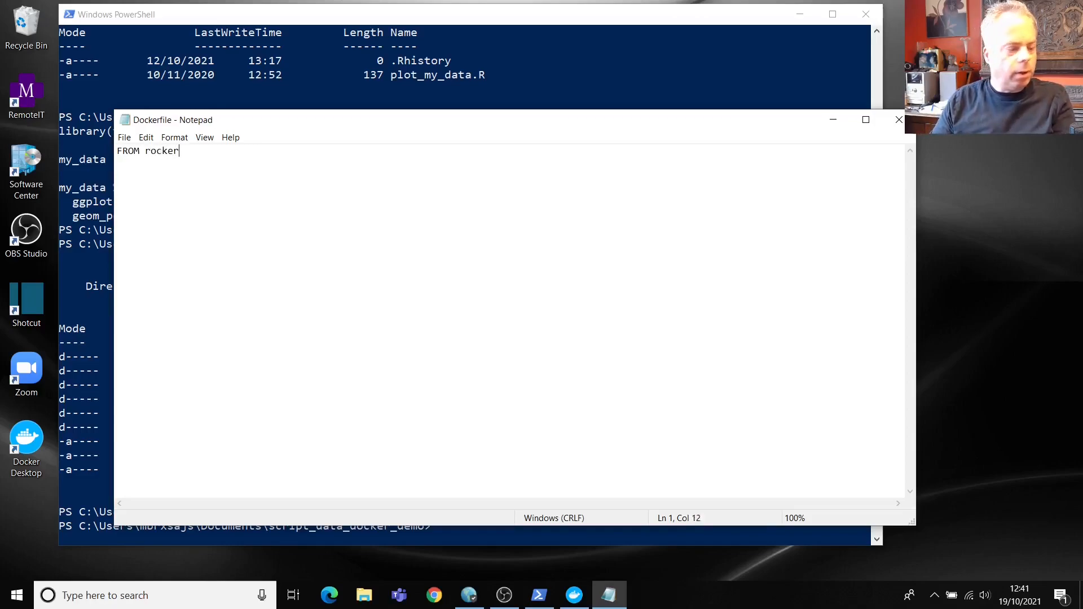
{"action": "type", "text": "/"}
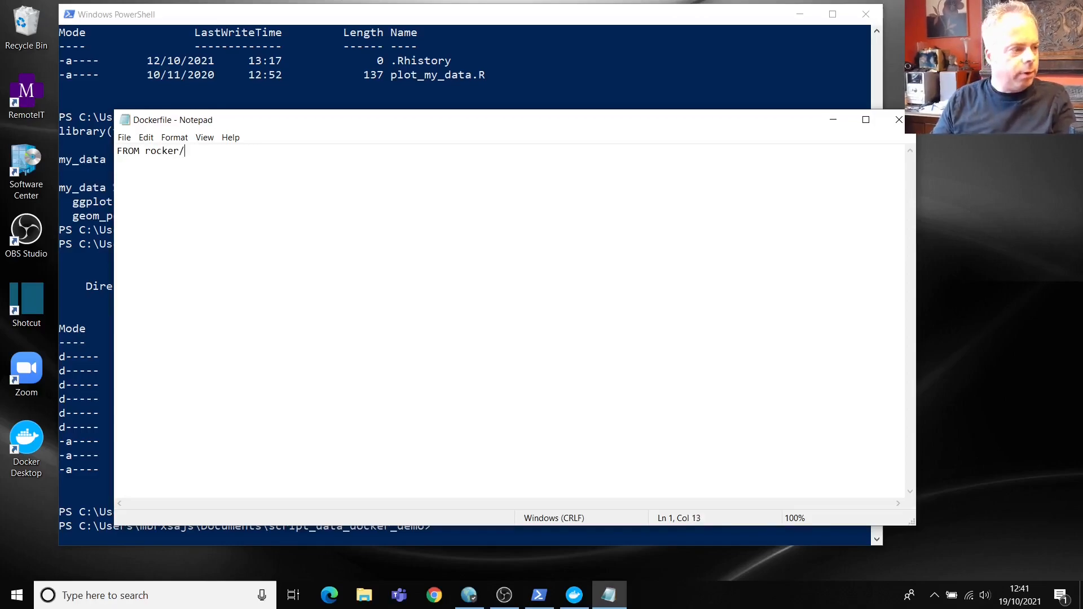
{"action": "type", "text": "rst"}
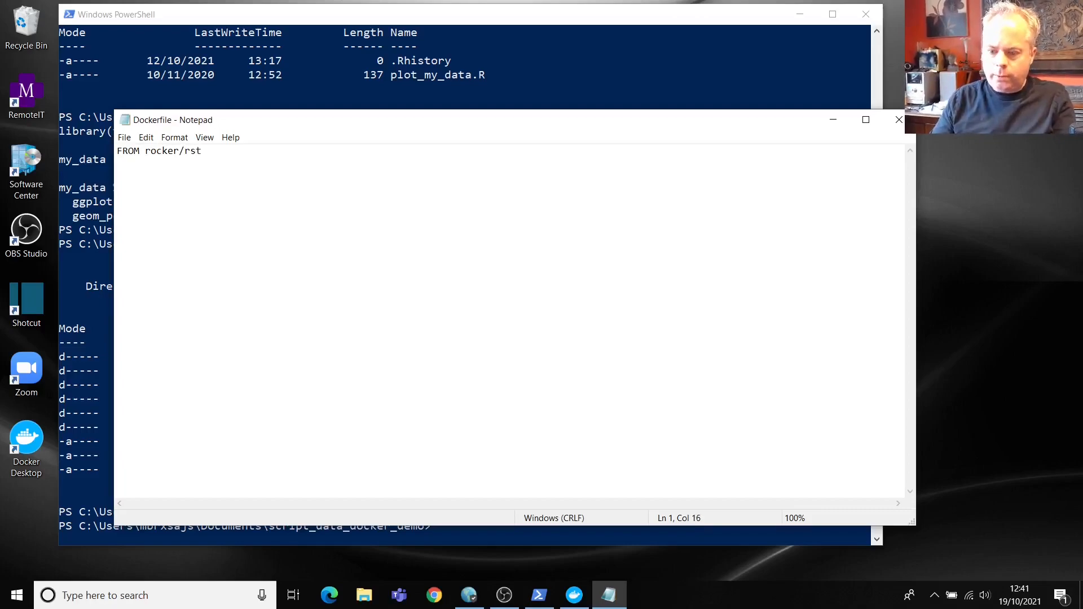
{"action": "type", "text": "udio:4."}
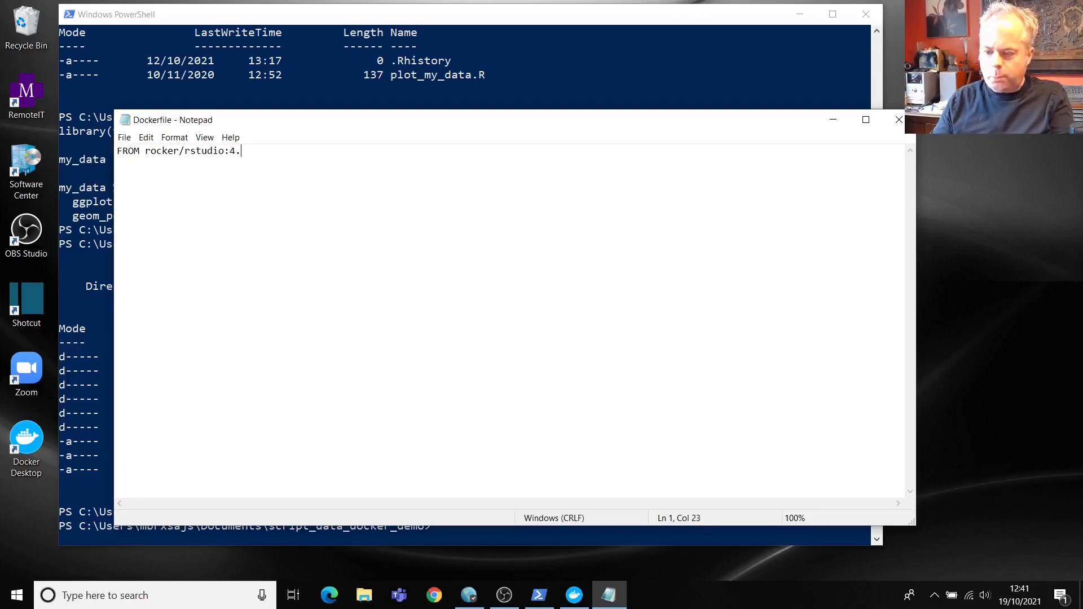
{"action": "type", "text": "1.1"}
{"action": "key", "text": "Return"}
{"action": "type", "text": "FROM r"}
{"action": "key", "text": "BackSpace"}
{"action": "type", "text": "rocker/"}
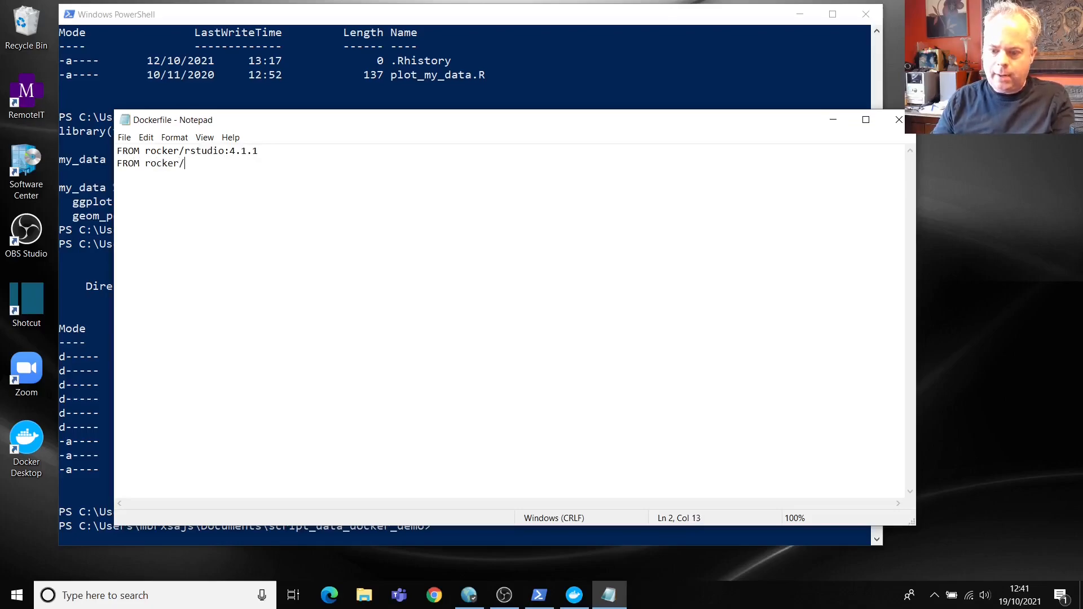
{"action": "type", "text": "verse"}
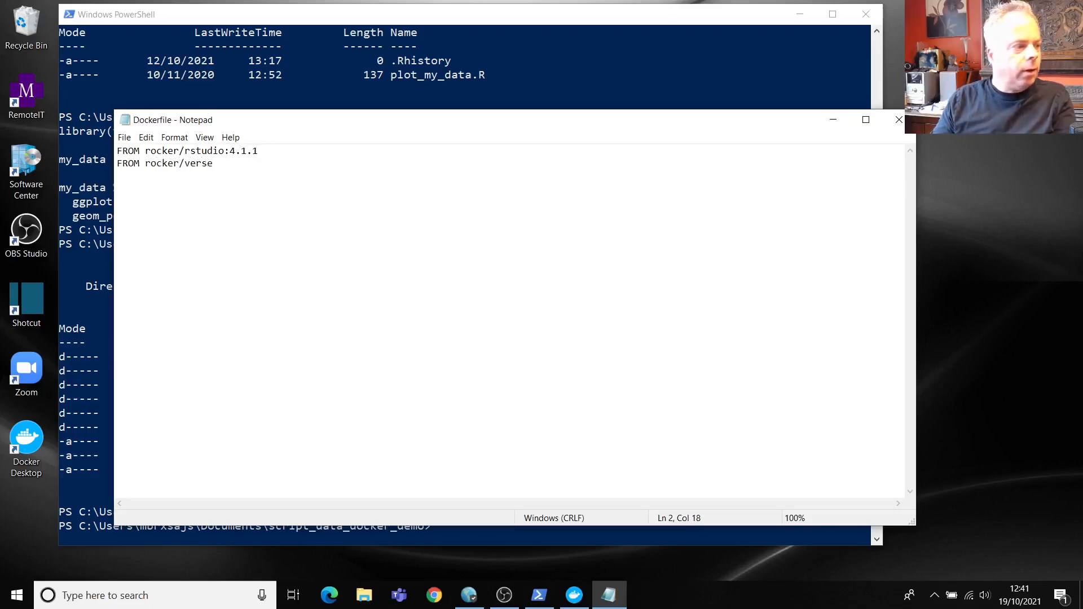
{"action": "type", "text": ":4.1.1"}
{"action": "key", "text": "Return"}
{"action": "key", "text": "Return"}
{"action": "type", "text": "ADD"}
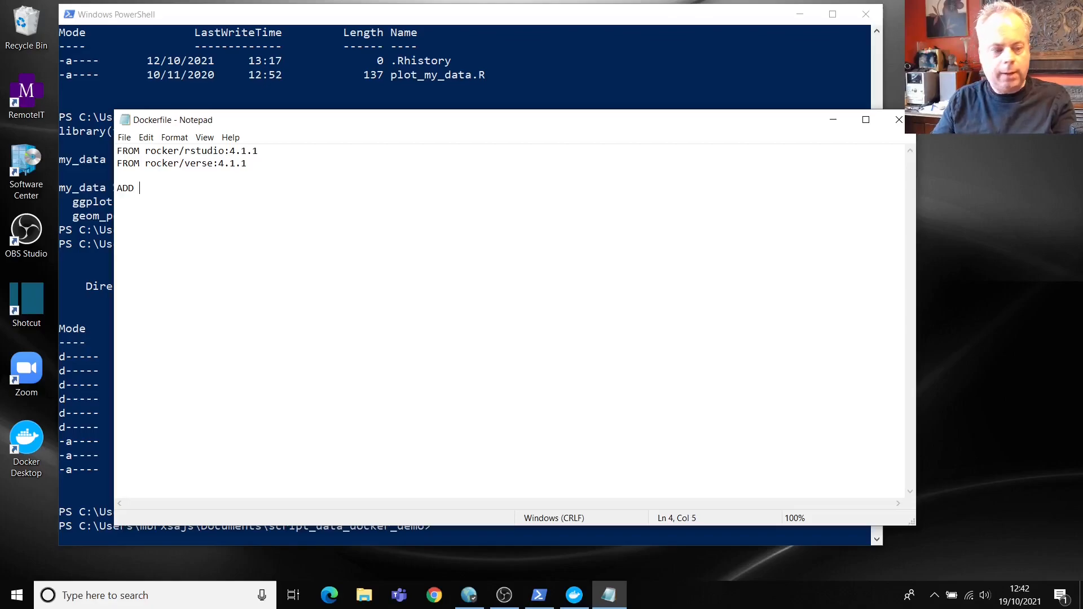
Step: Add ADD lines copying my_data.csv, plot_my_data.R and script_data_docker_demo.Rproj into /home/rstudio
{"action": "type", "text": "data"}
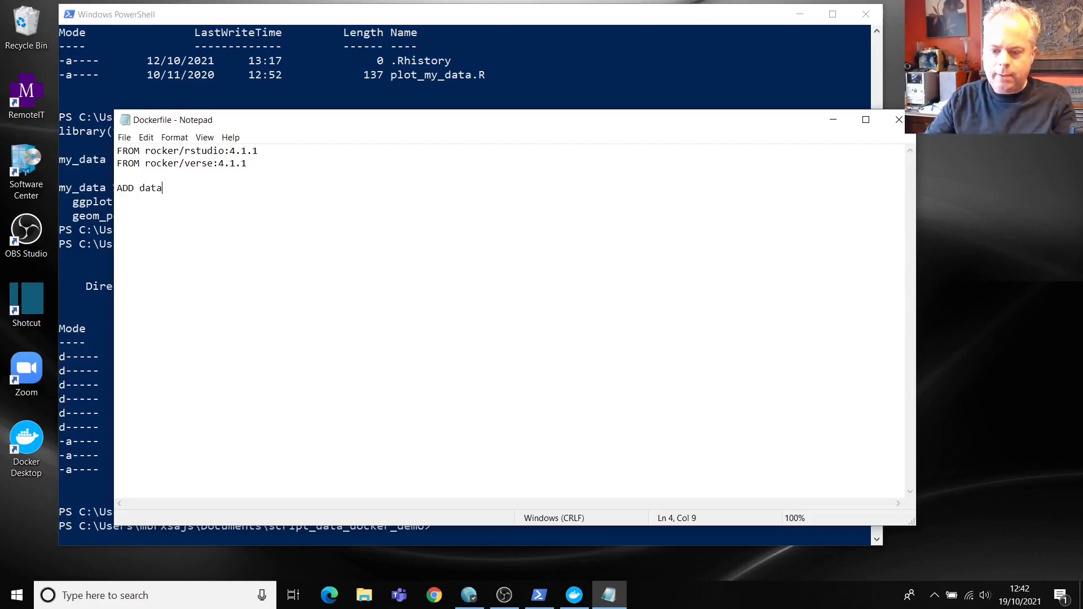
{"action": "type", "text": "/"}
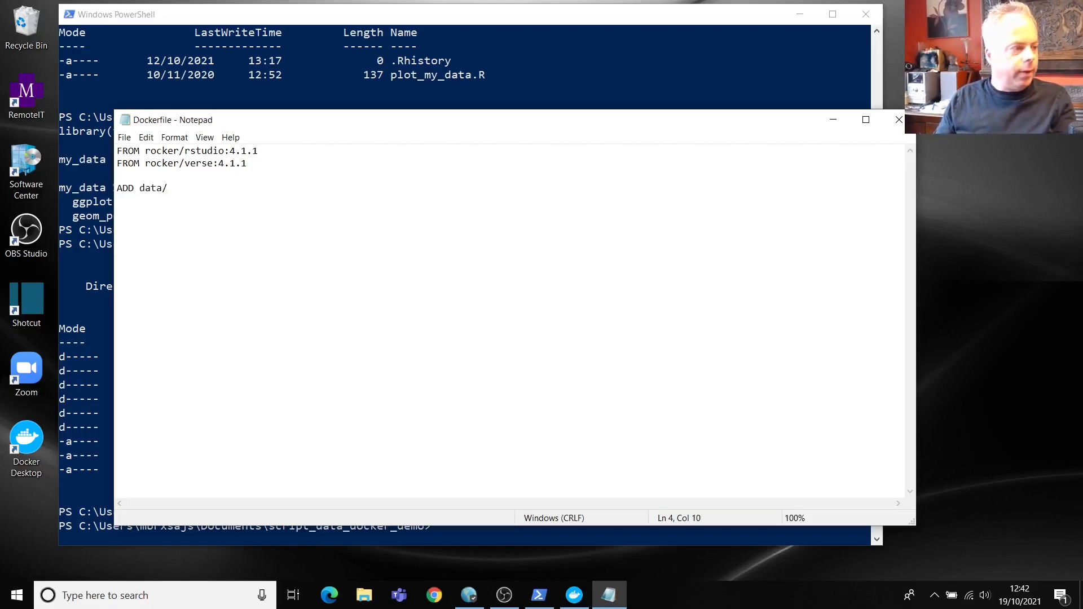
{"action": "type", "text": "my_d"}
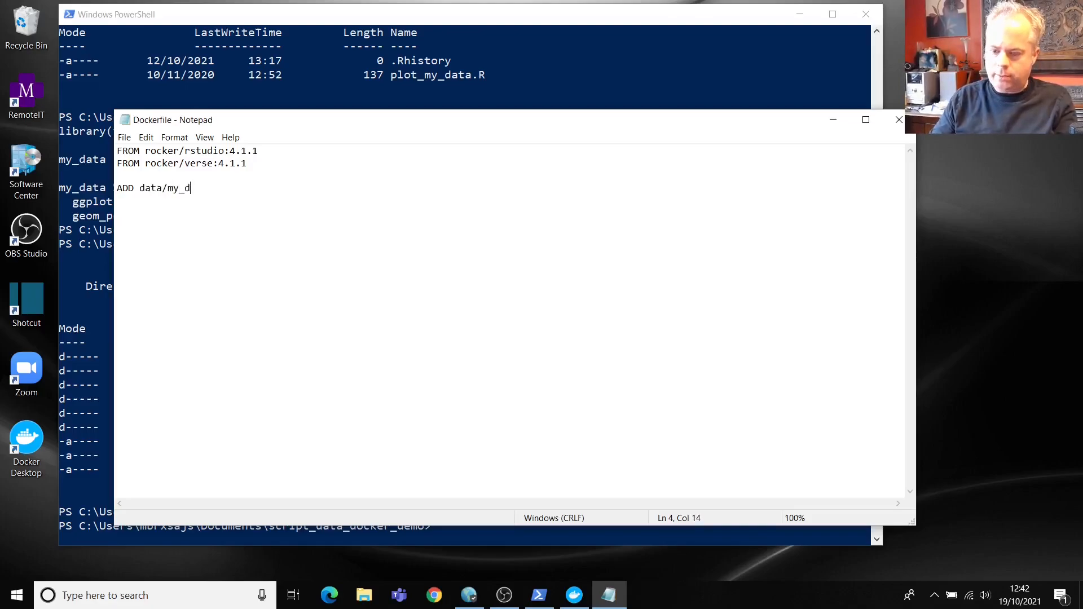
{"action": "type", "text": "ata.csv"}
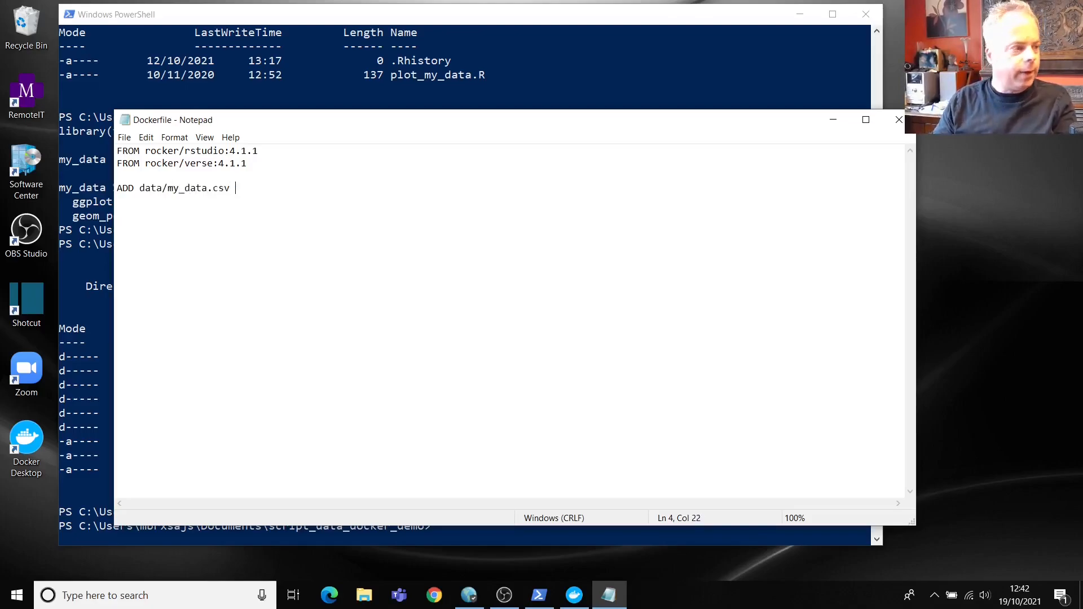
{"action": "type", "text": " /home"}
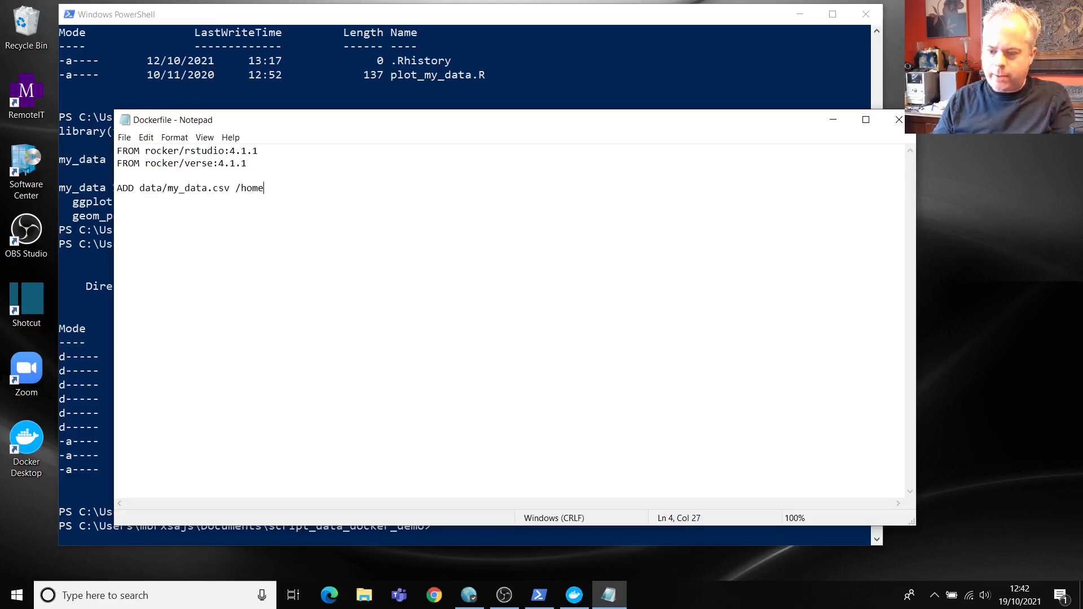
{"action": "type", "text": "/rstudio"}
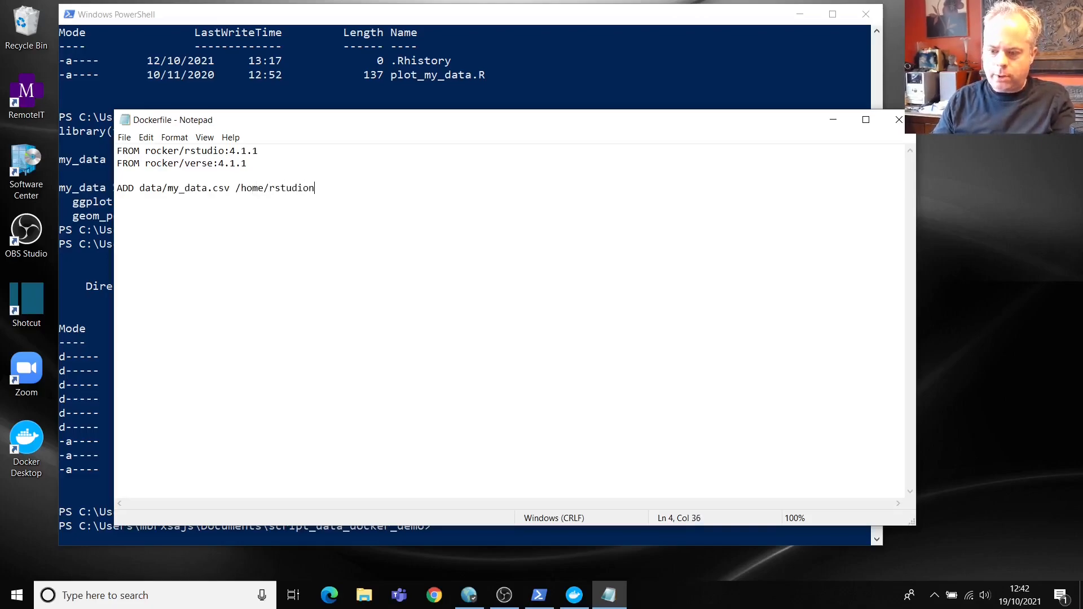
{"action": "type", "text": "/data"}
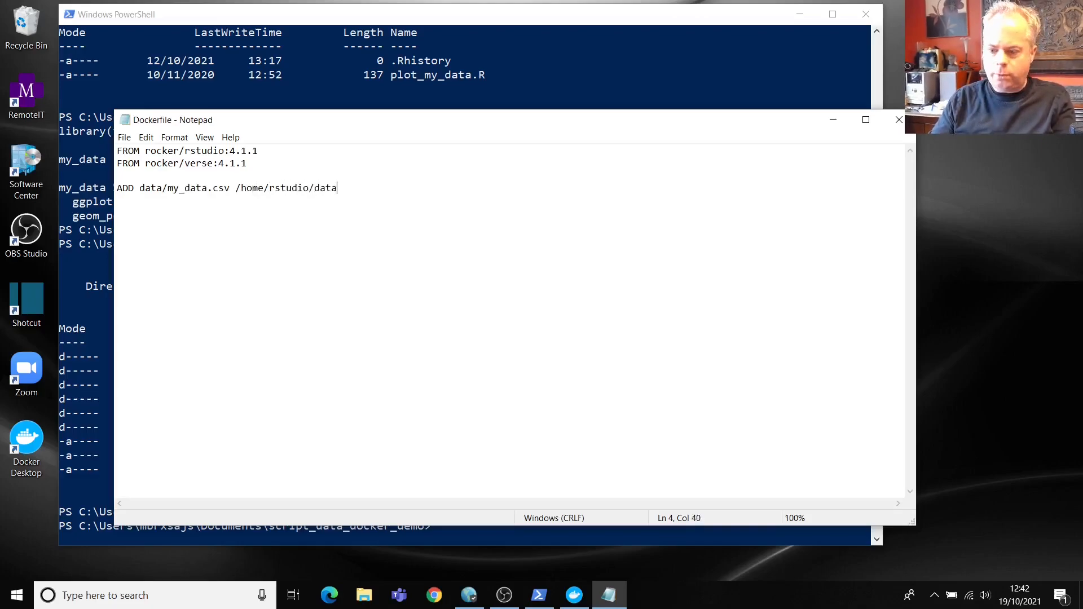
{"action": "type", "text": "/"}
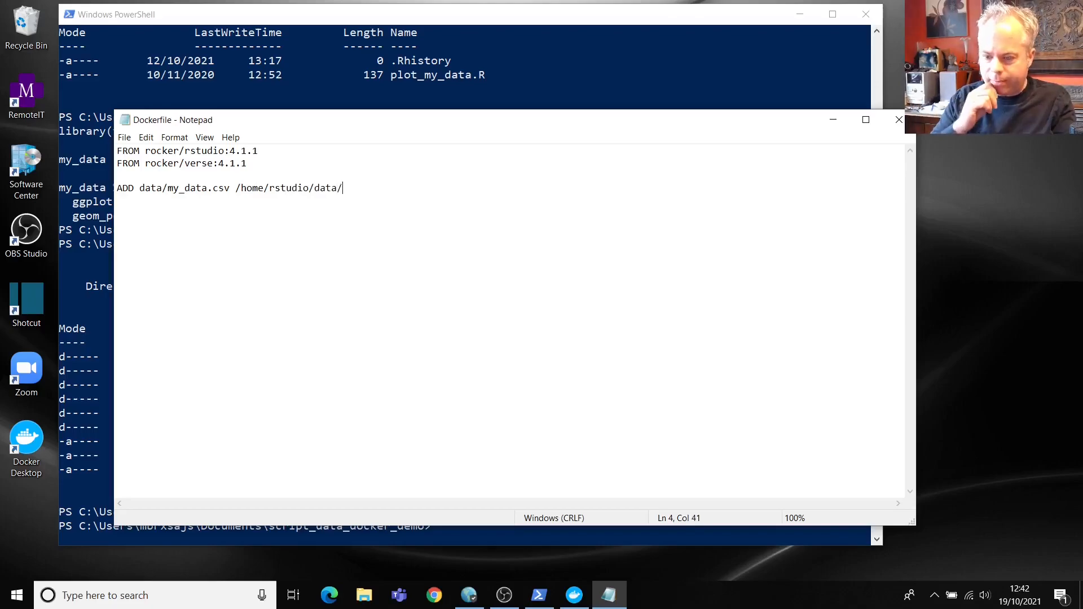
{"action": "key", "text": "Return"}
{"action": "type", "text": "ADD "}
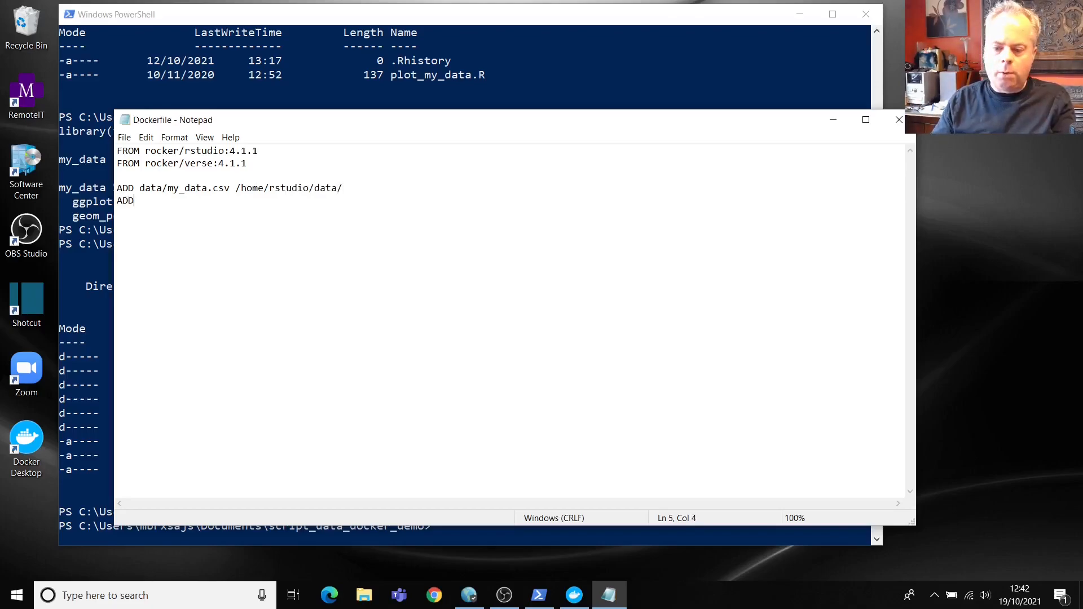
{"action": "type", "text": "scr"}
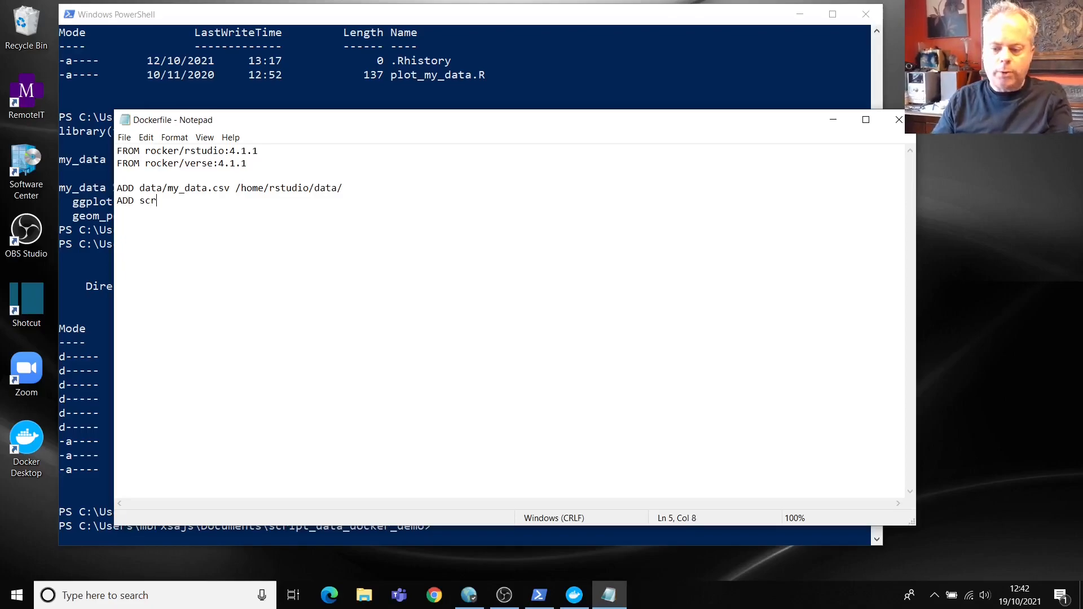
{"action": "type", "text": "ipt/"}
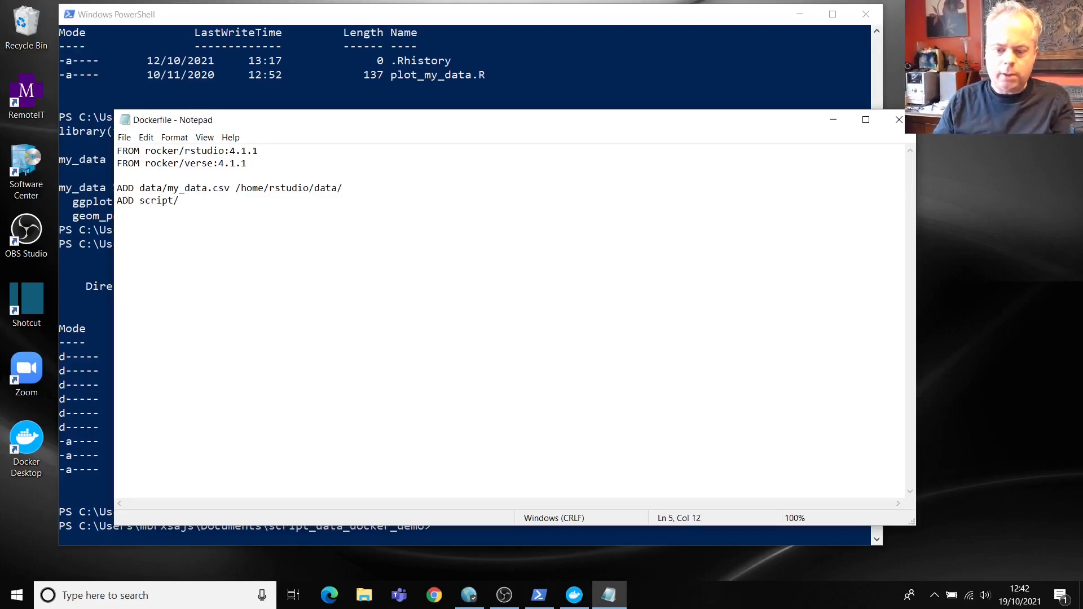
{"action": "type", "text": "plot_my_data.R /home"}
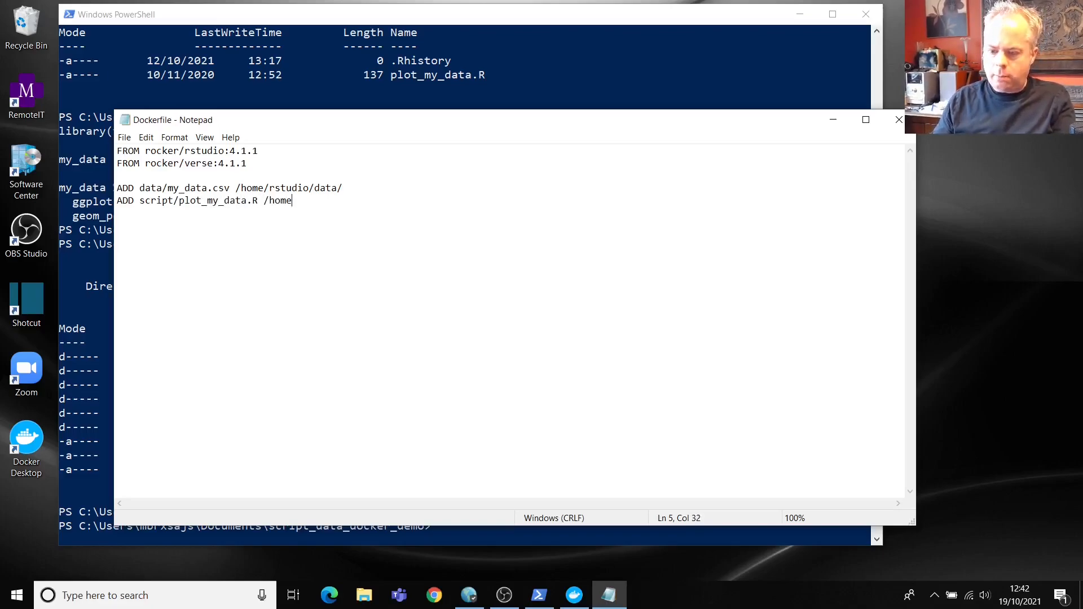
{"action": "type", "text": "/rstudi"}
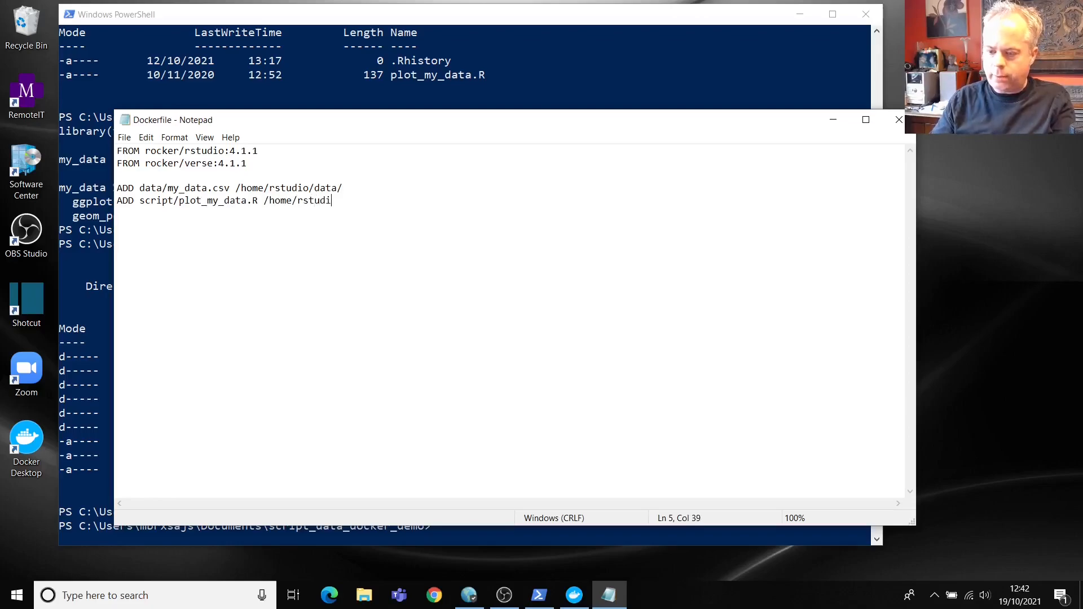
{"action": "type", "text": "o/script/"}
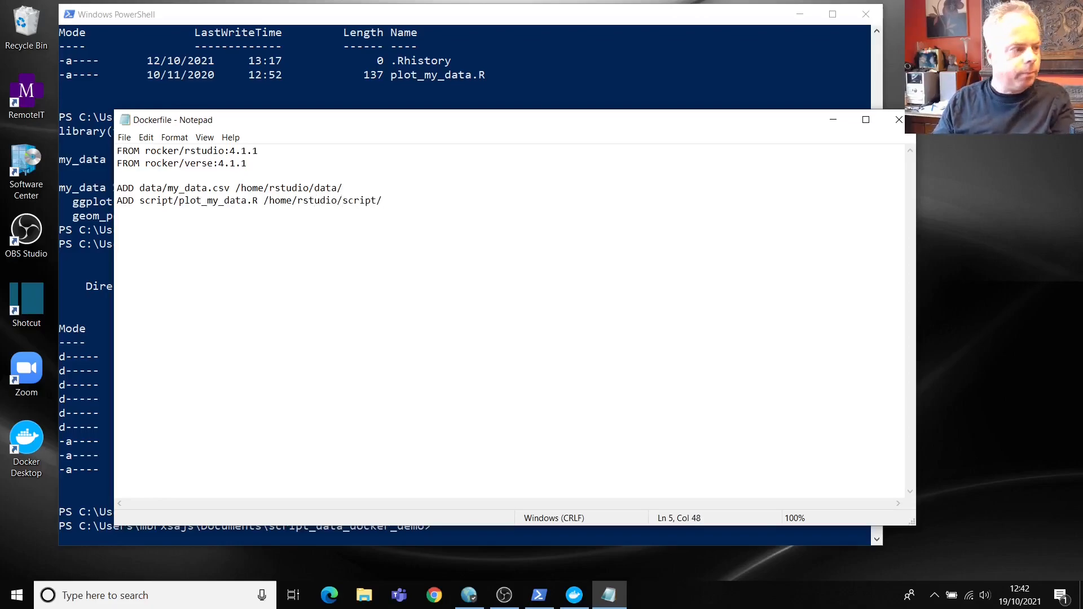
{"action": "key", "text": "Return"}
{"action": "type", "text": "ADD "}
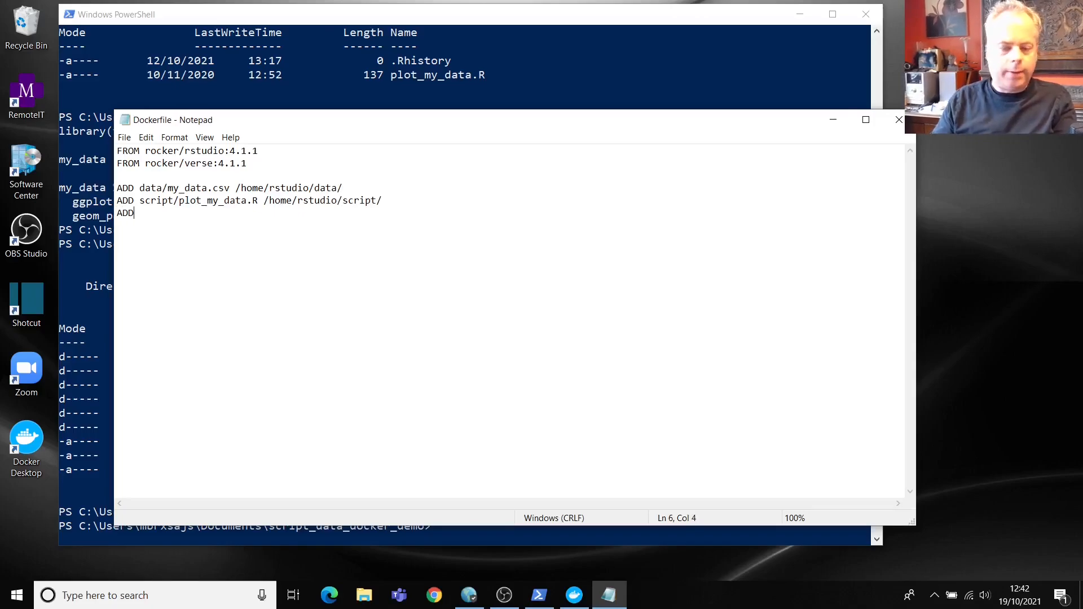
{"action": "type", "text": "script"}
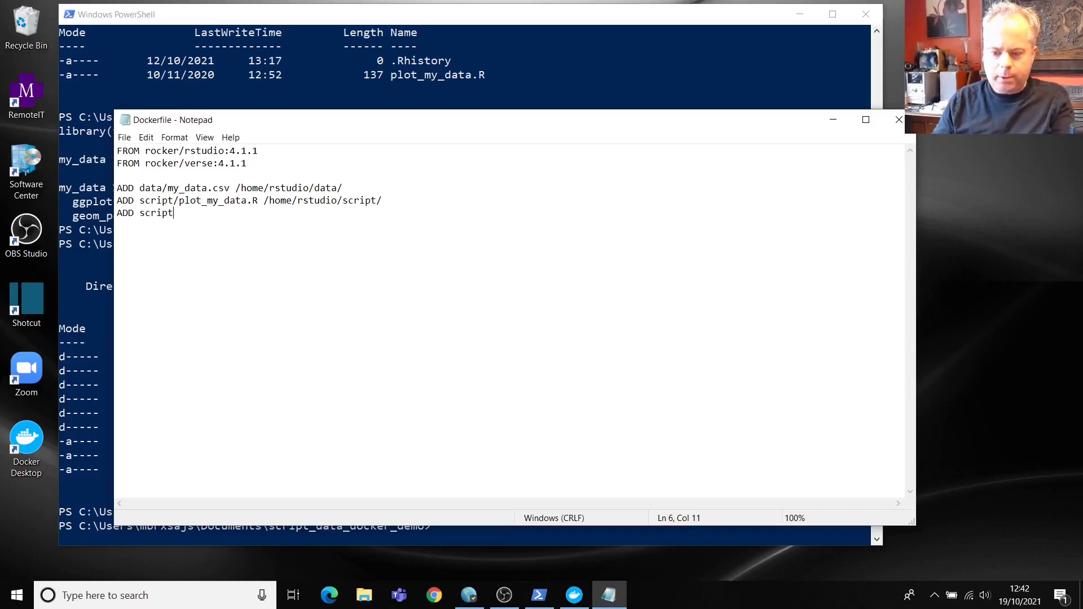
{"action": "type", "text": "_d"}
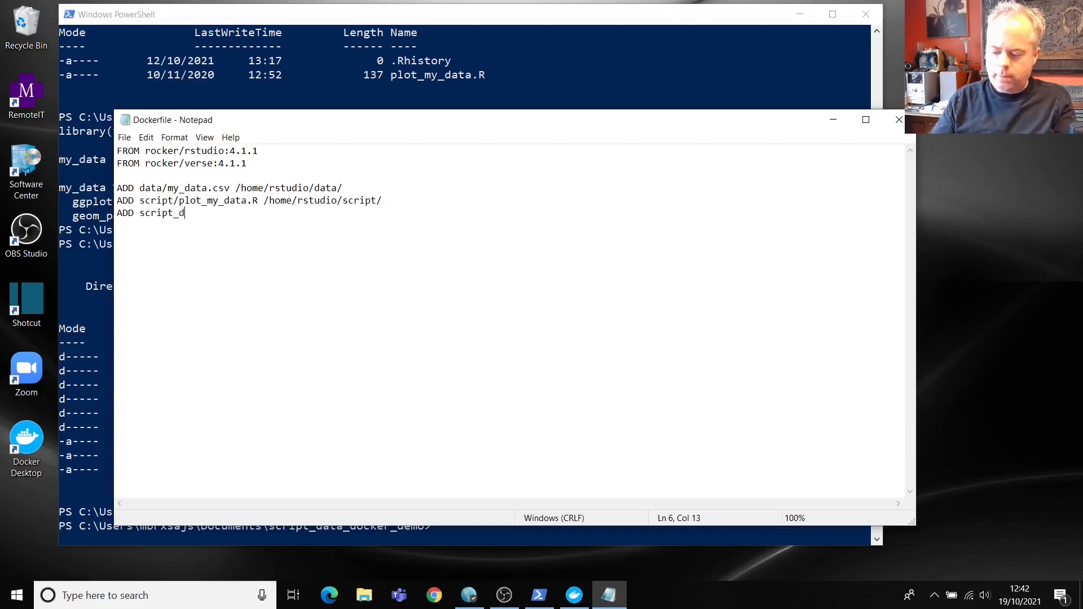
{"action": "type", "text": "ata_docker_dme"}
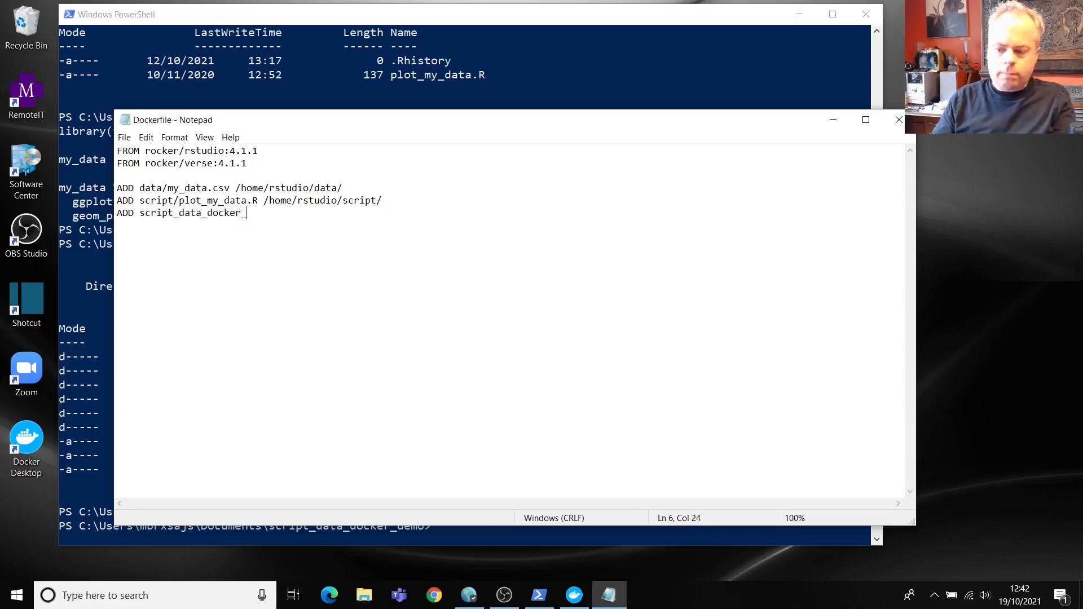
{"action": "key", "text": "BackSpace"}
{"action": "key", "text": "BackSpace"}
{"action": "type", "text": "emo.Rproj"}
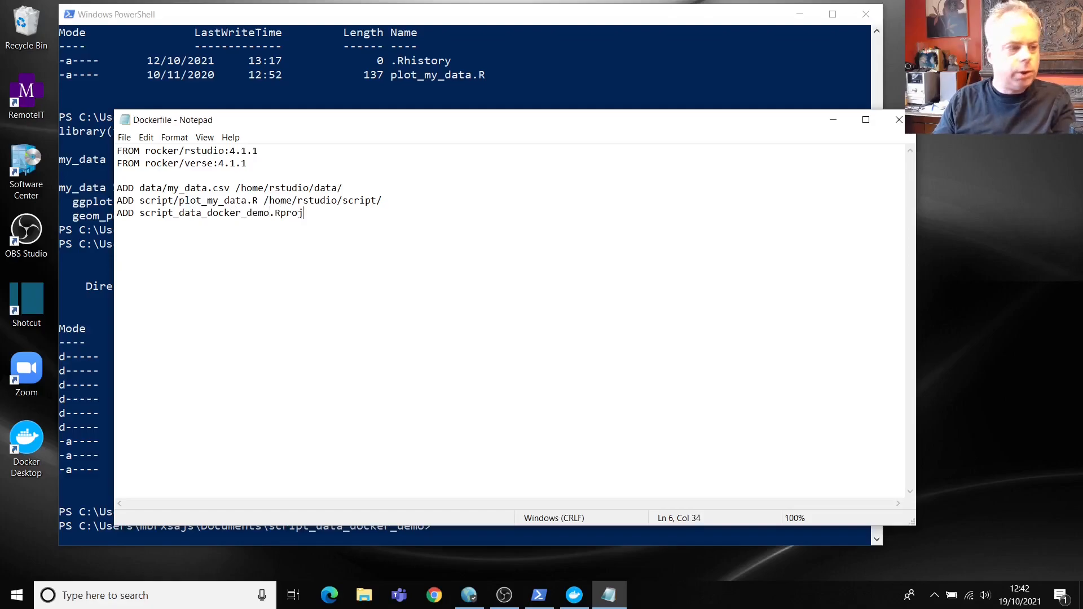
{"action": "type", "text": " /home/"}
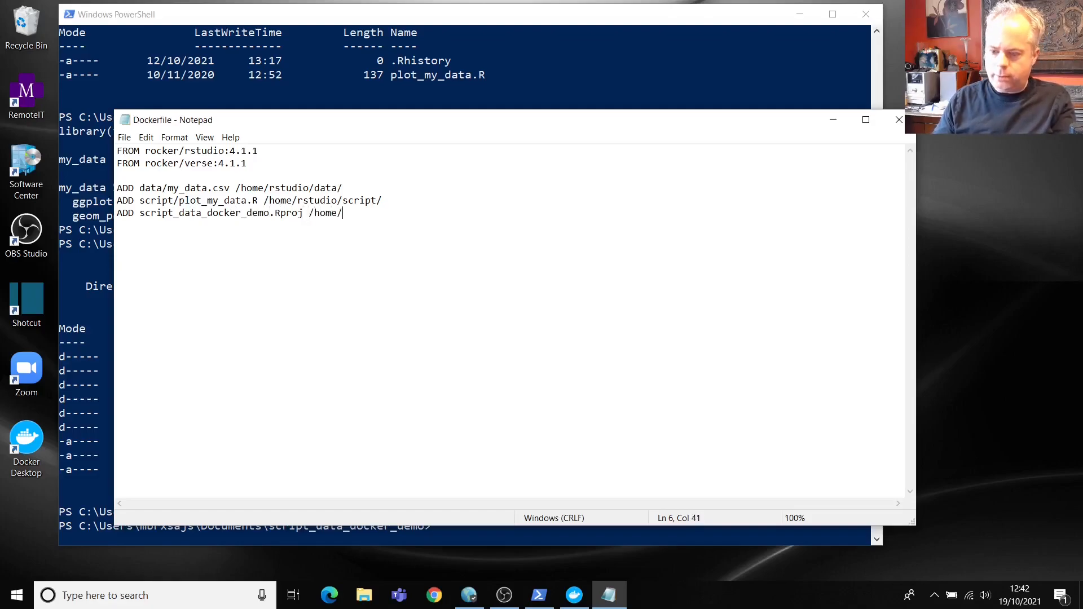
{"action": "type", "text": "rstudio"}
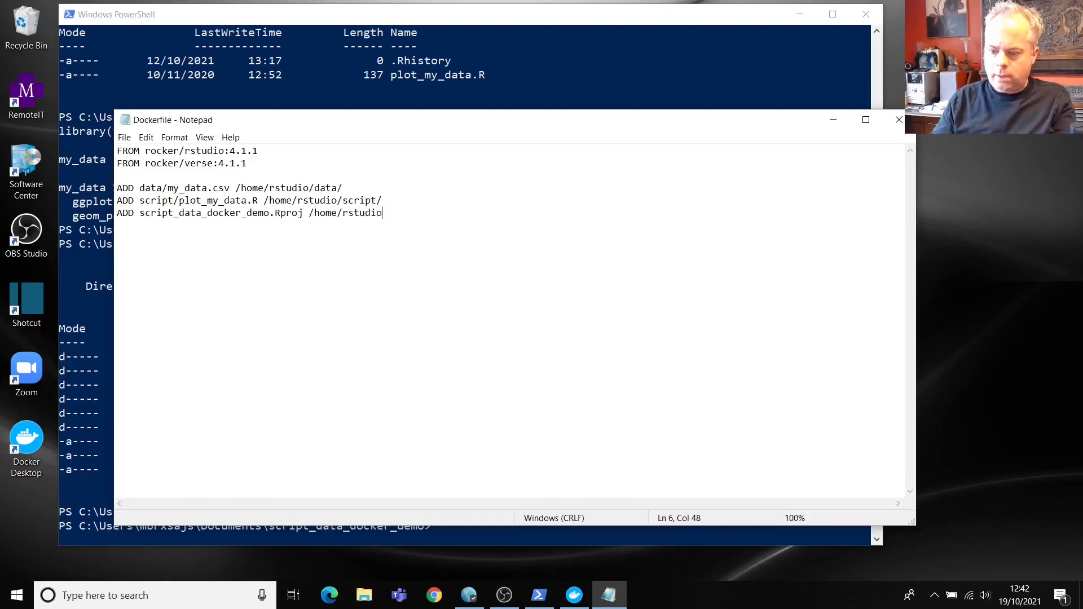
{"action": "type", "text": "/"}
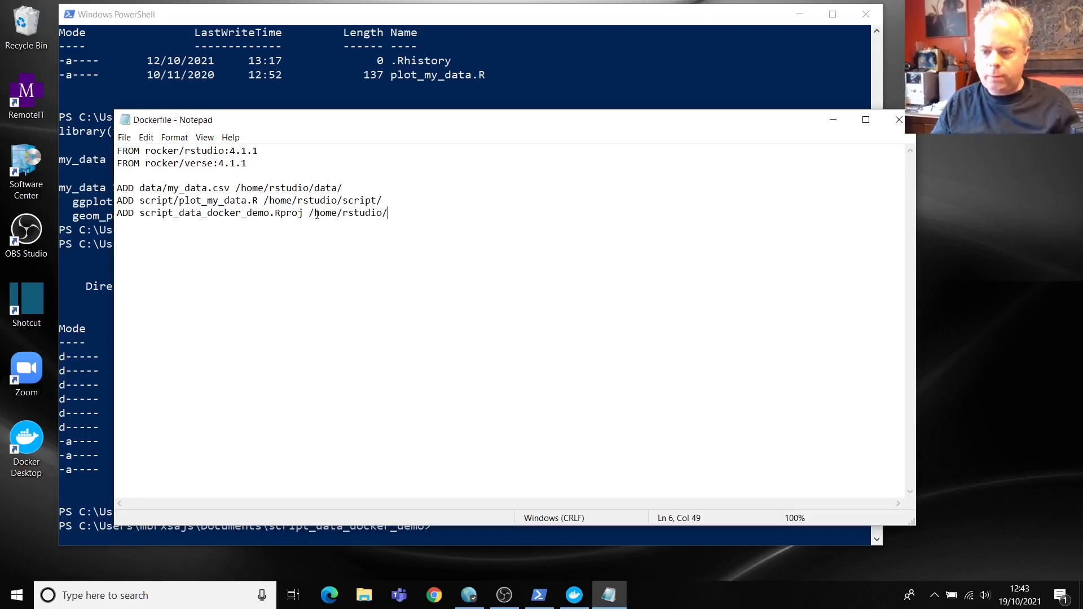
Step: Save the Dockerfile and exit Notepad
{"action": "left_click", "coordinate": [124, 137]}
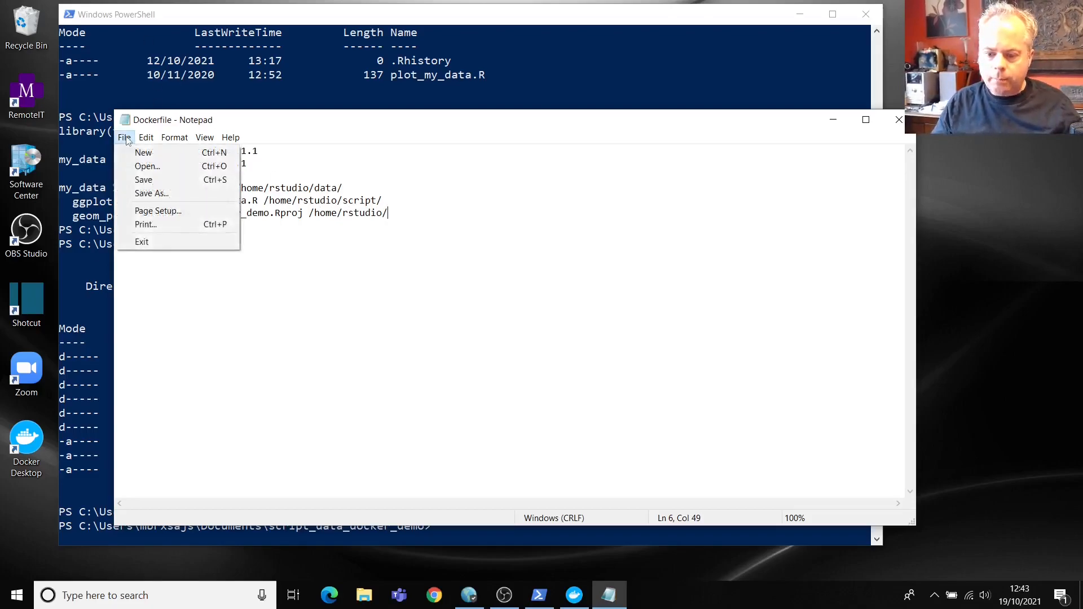
{"action": "left_click", "coordinate": [150, 181]}
{"action": "left_click", "coordinate": [124, 138]}
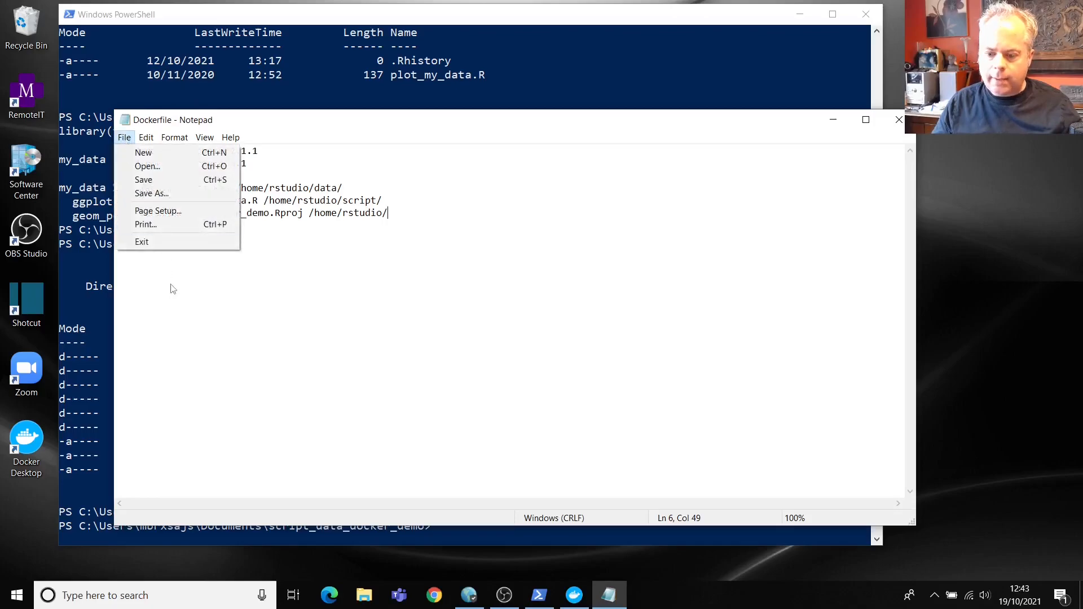
{"action": "left_click", "coordinate": [174, 240]}
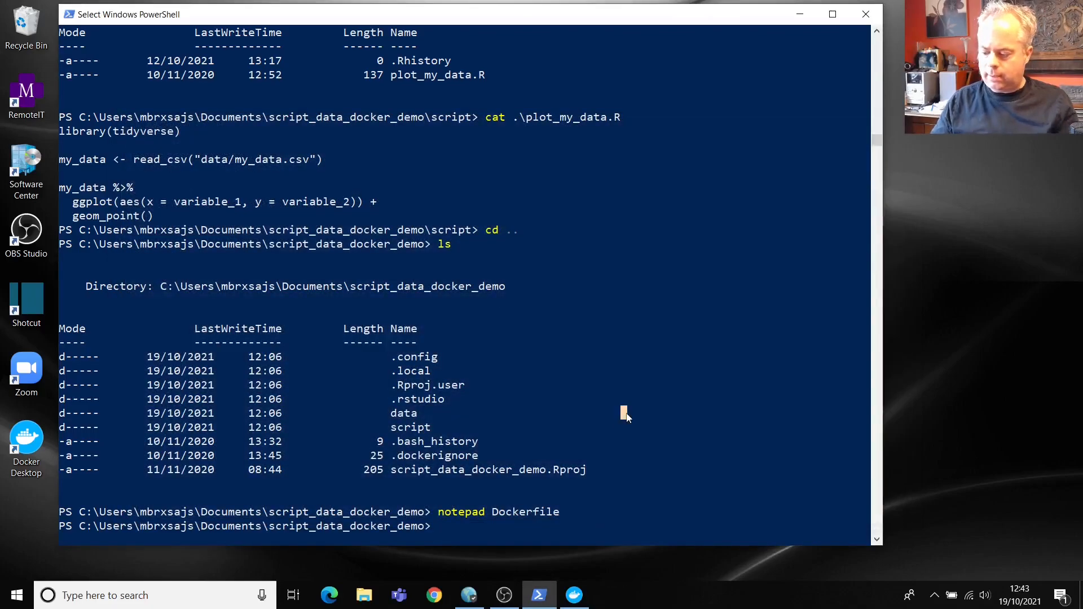
Step: Rename Dockerfile.txt to Dockerfile with mv and confirm it in the folder listing
{"action": "type", "text": "ls"}
{"action": "key", "text": "Return"}
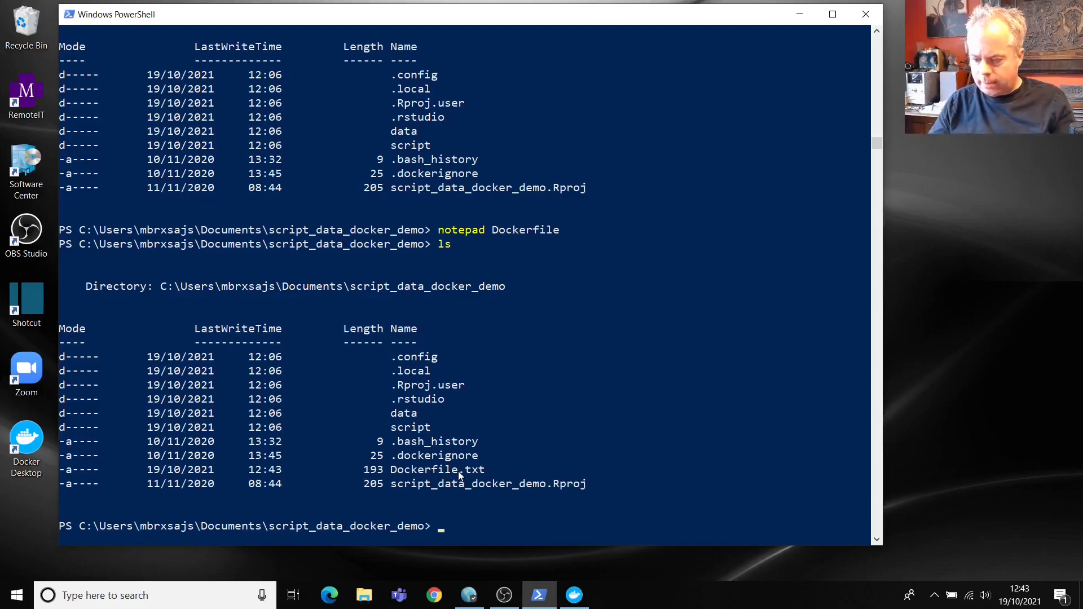
{"action": "type", "text": "mv Do"}
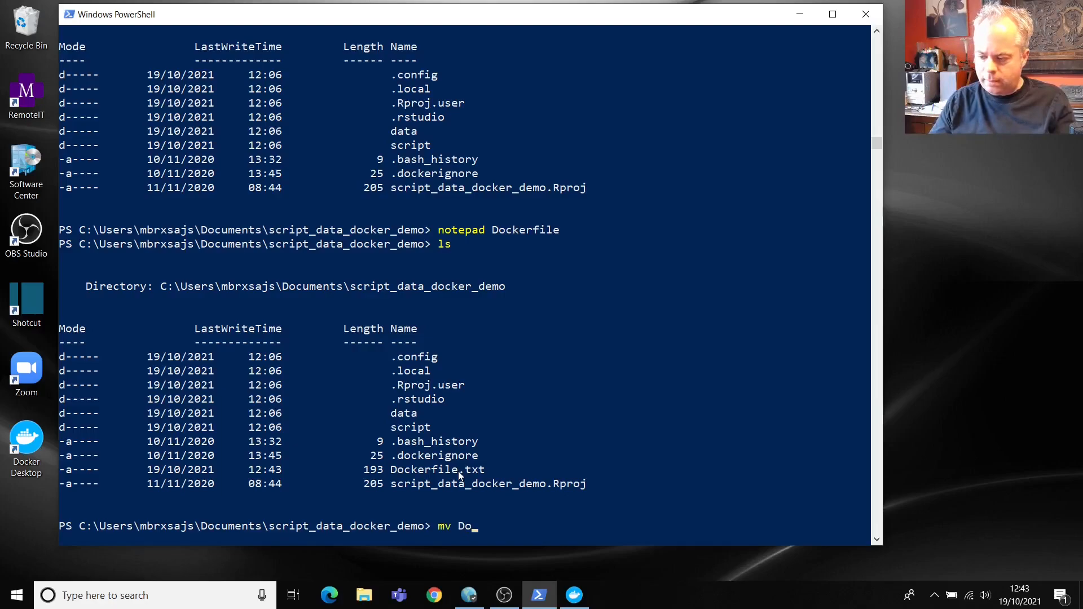
{"action": "key", "text": "Tab"}
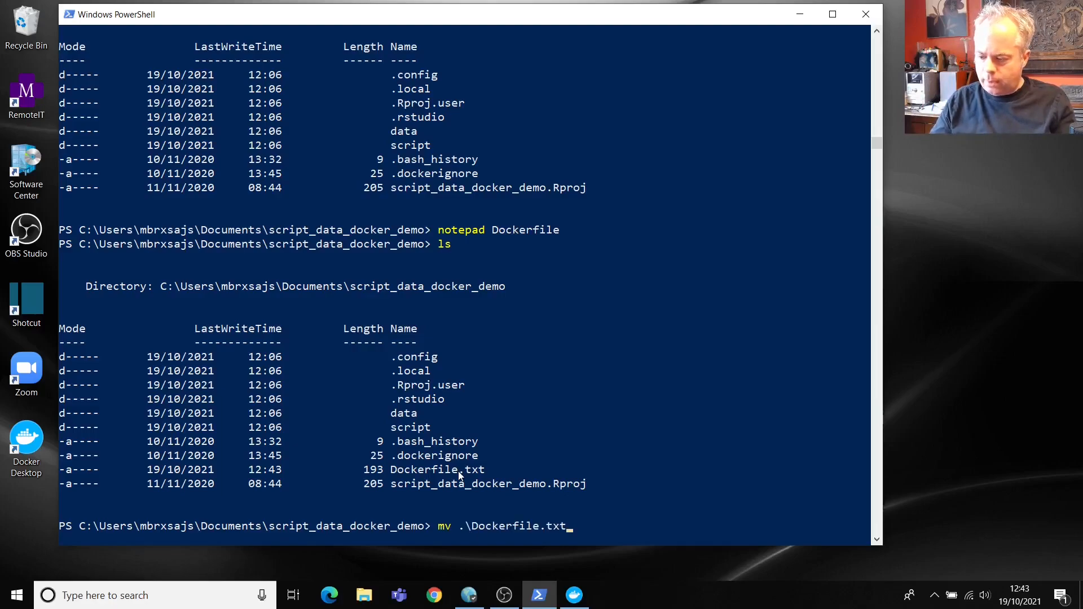
{"action": "type", "text": ".\\Dockerfile"}
{"action": "key", "text": "Return"}
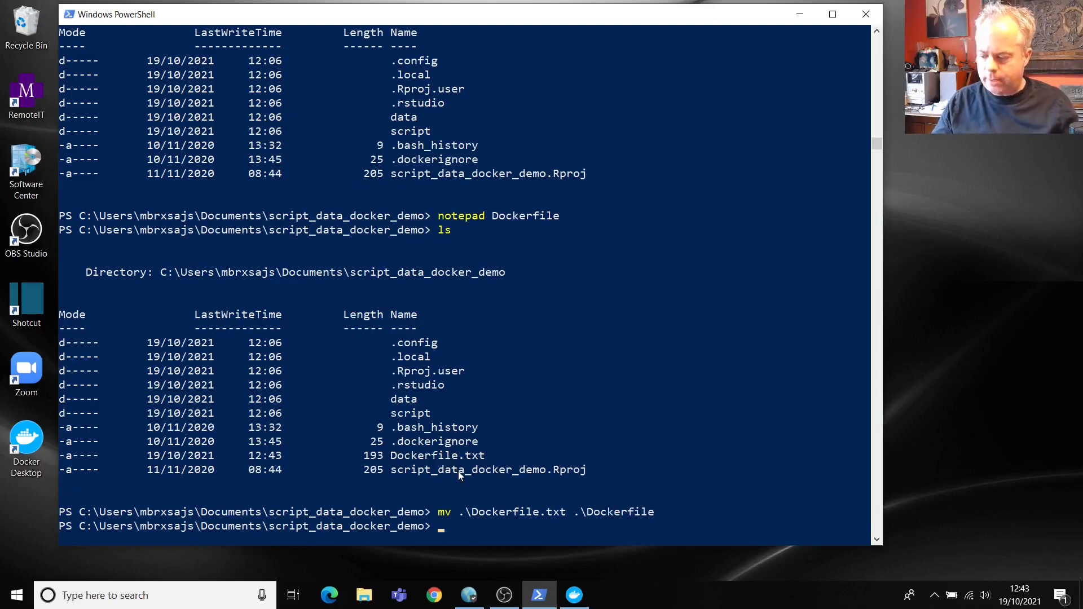
{"action": "type", "text": "ls"}
{"action": "key", "text": "Return"}
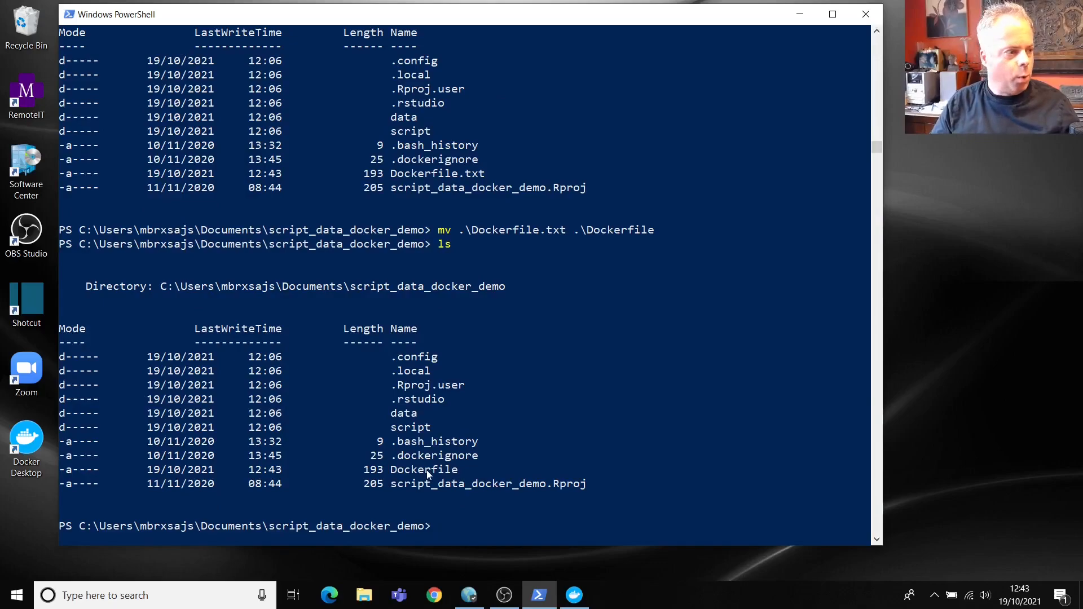
Step: Build the image with docker build -t my-r-image-demo . and widen the terminal window
{"action": "type", "text": "do"}
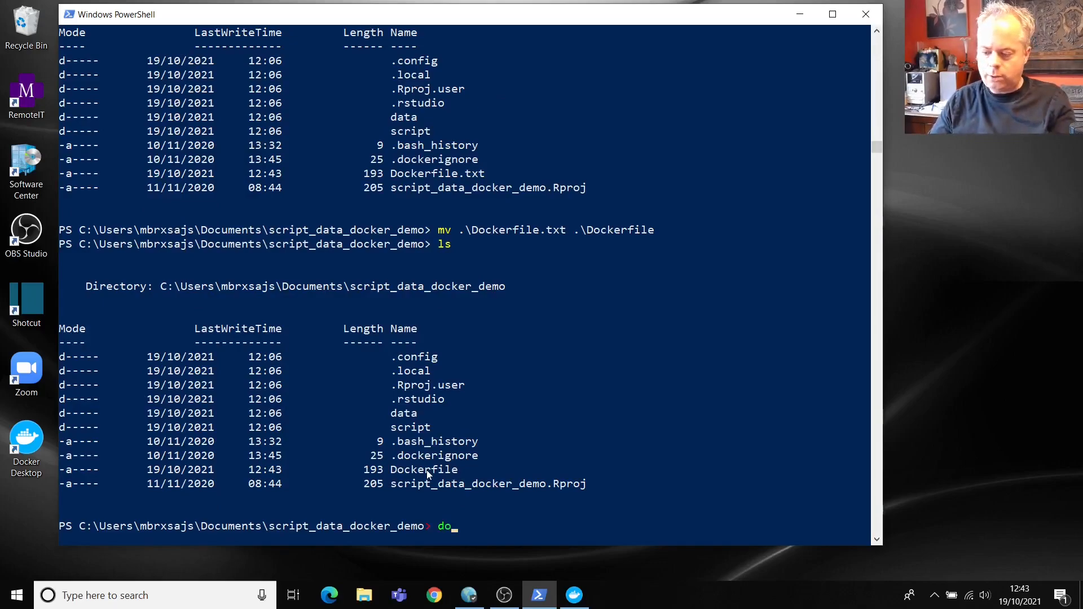
{"action": "type", "text": "cker build"}
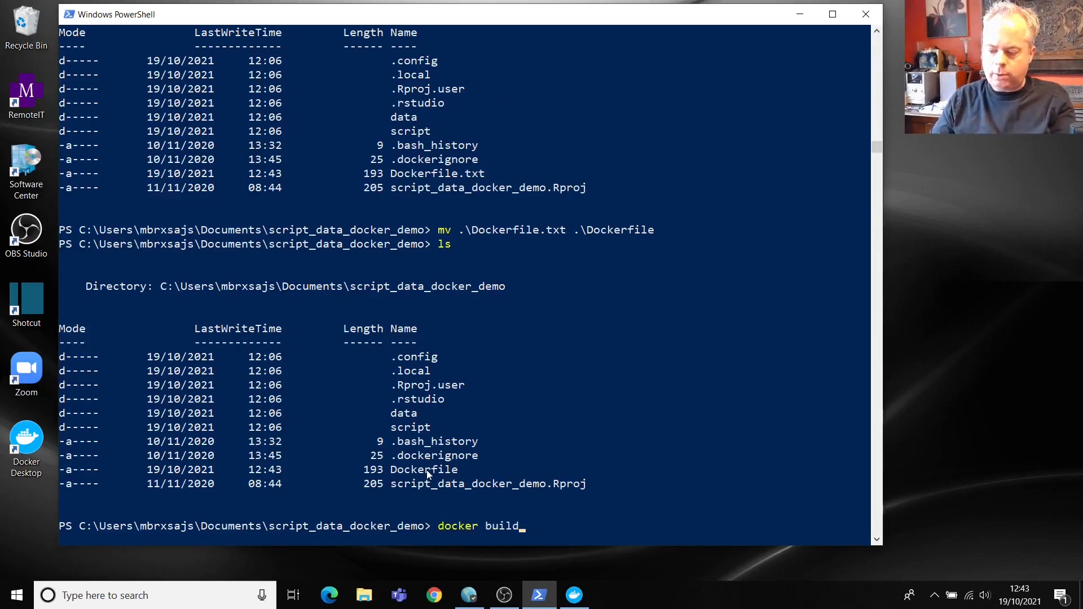
{"action": "type", "text": " -t my-r-image-demo"}
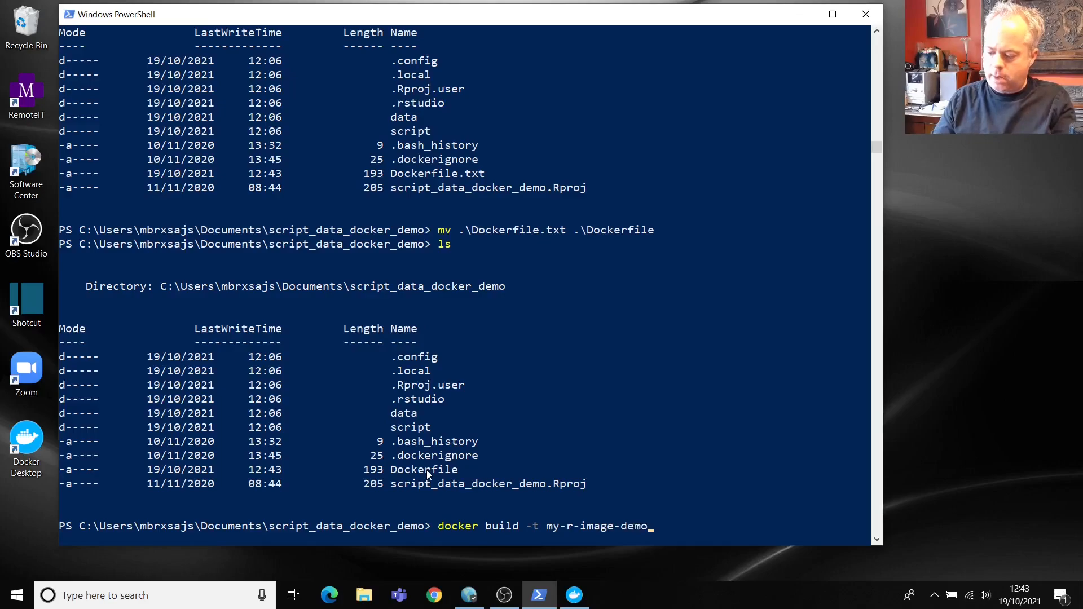
{"action": "type", "text": " ."}
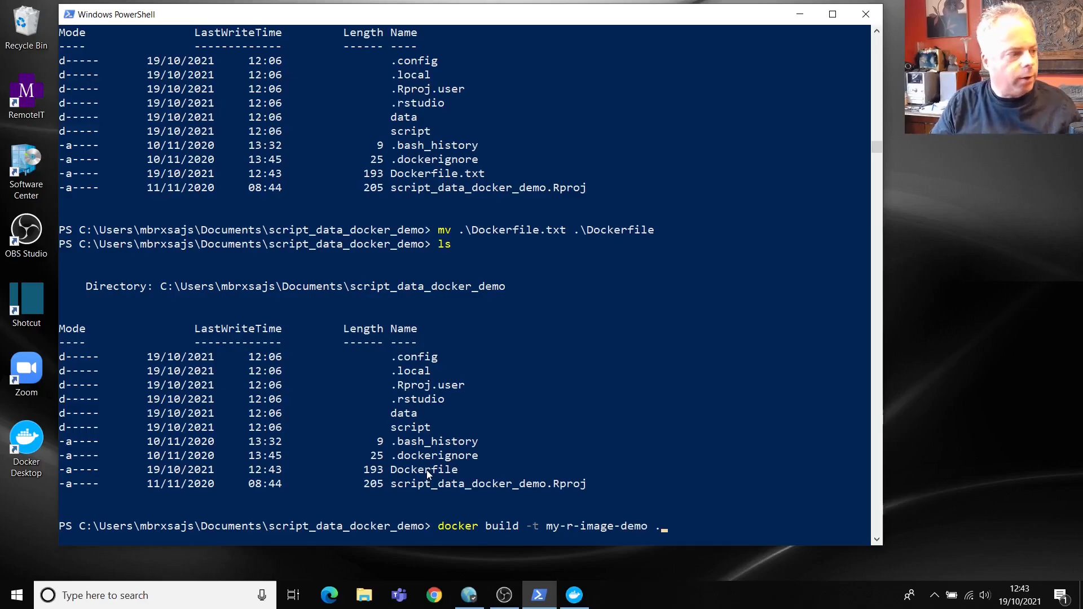
{"action": "key", "text": "Return"}
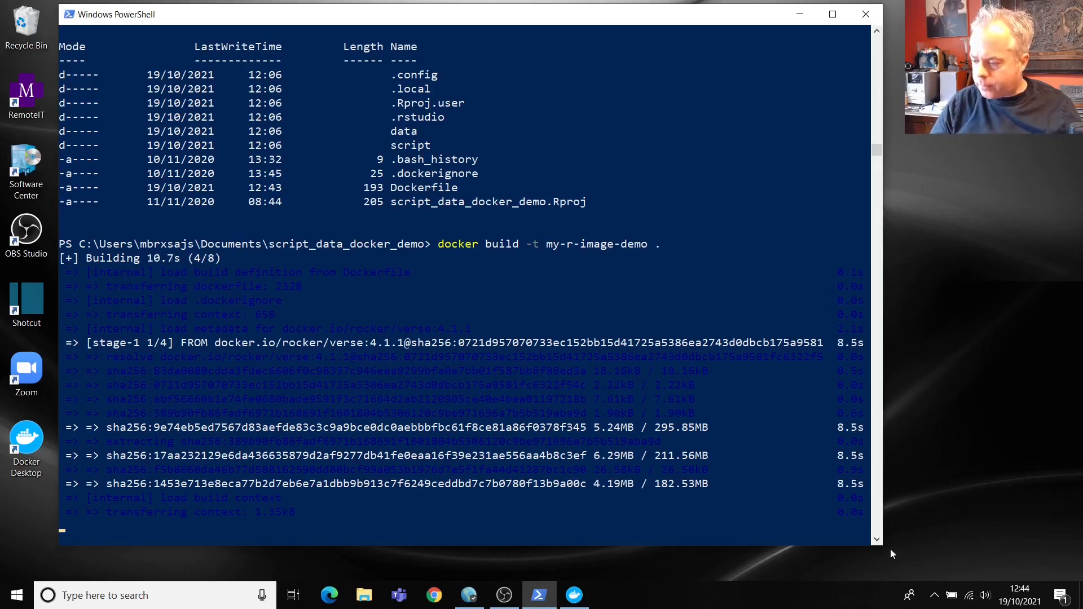
{"action": "left_click_drag", "start_coordinate": [884, 545], "coordinate": [1039, 537]}
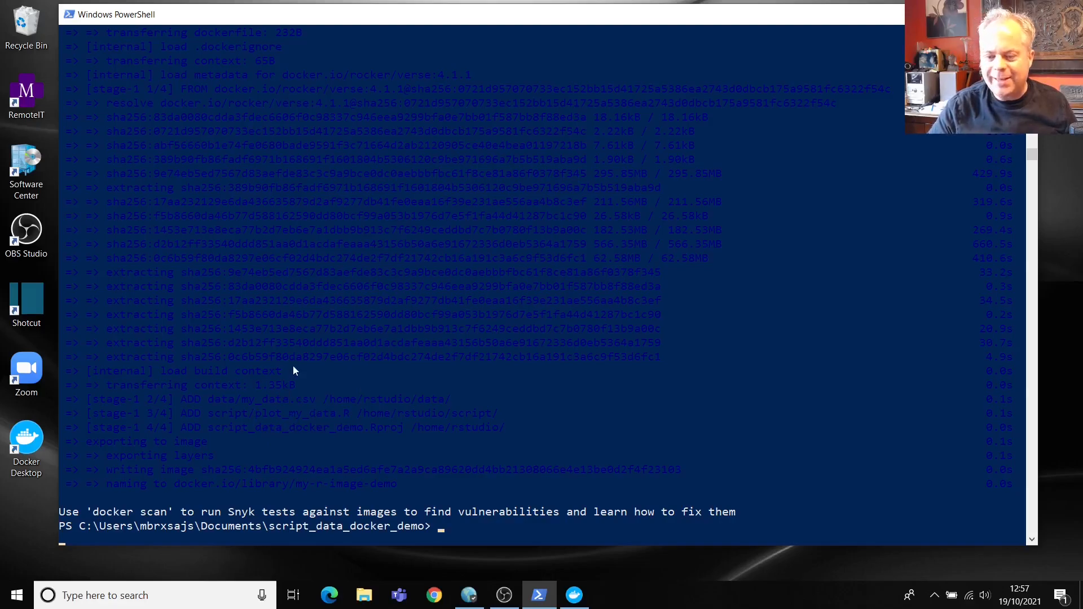
Step: Change the console's screen background to white in Properties > Colours
{"action": "left_click", "coordinate": [69, 15]}
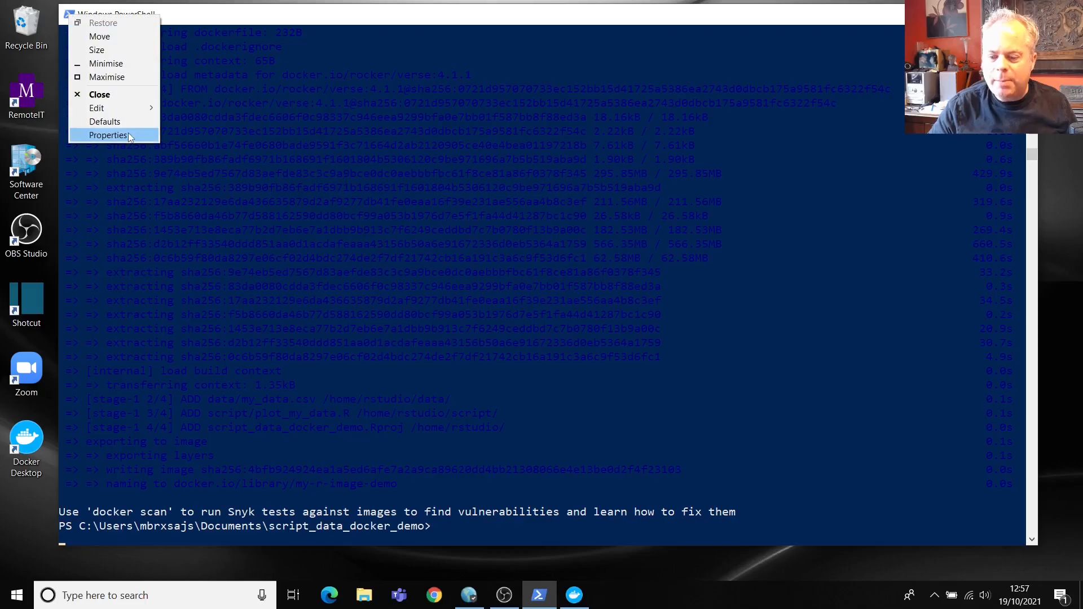
{"action": "left_click", "coordinate": [127, 135]}
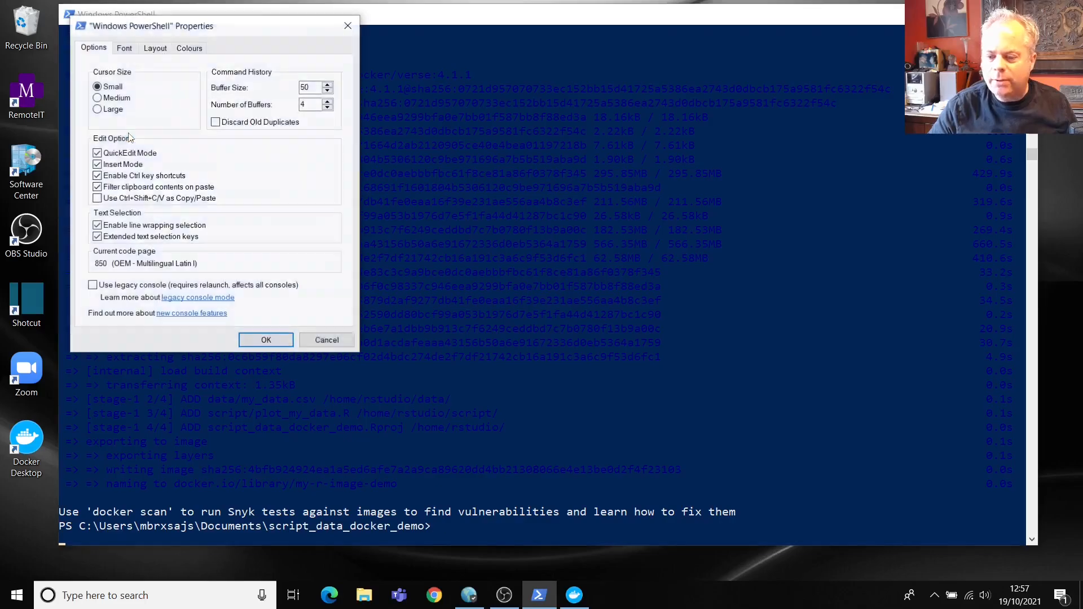
{"action": "left_click", "coordinate": [197, 49]}
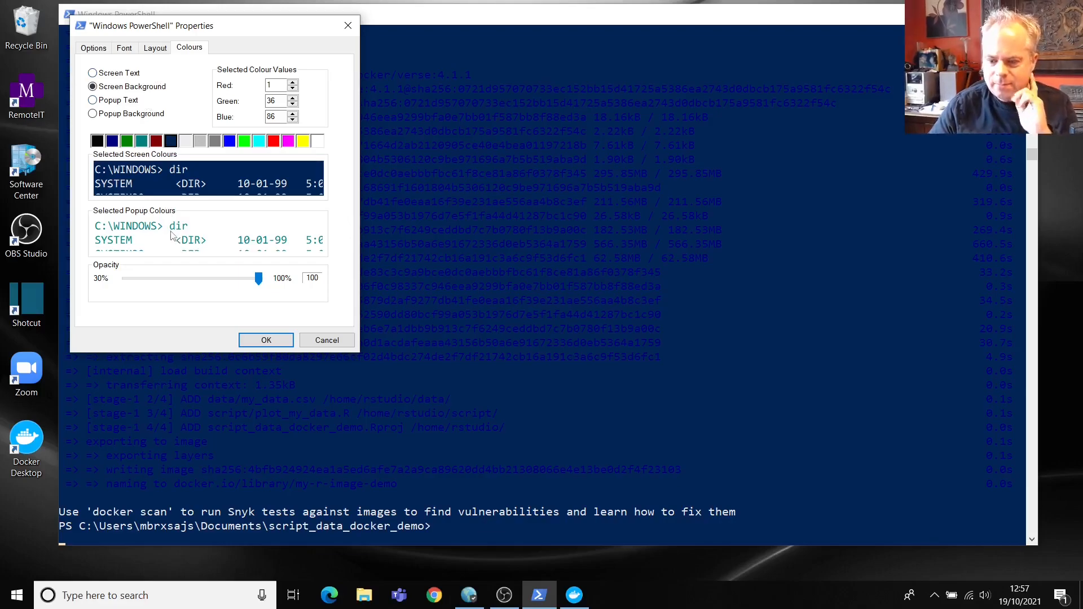
{"action": "left_click", "coordinate": [315, 144]}
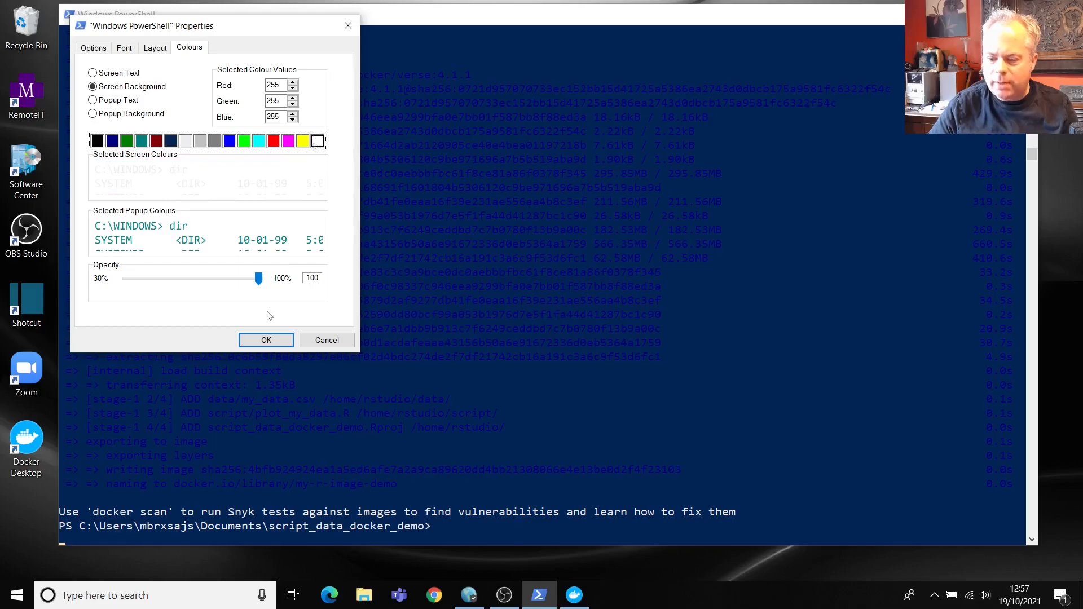
{"action": "left_click", "coordinate": [266, 340]}
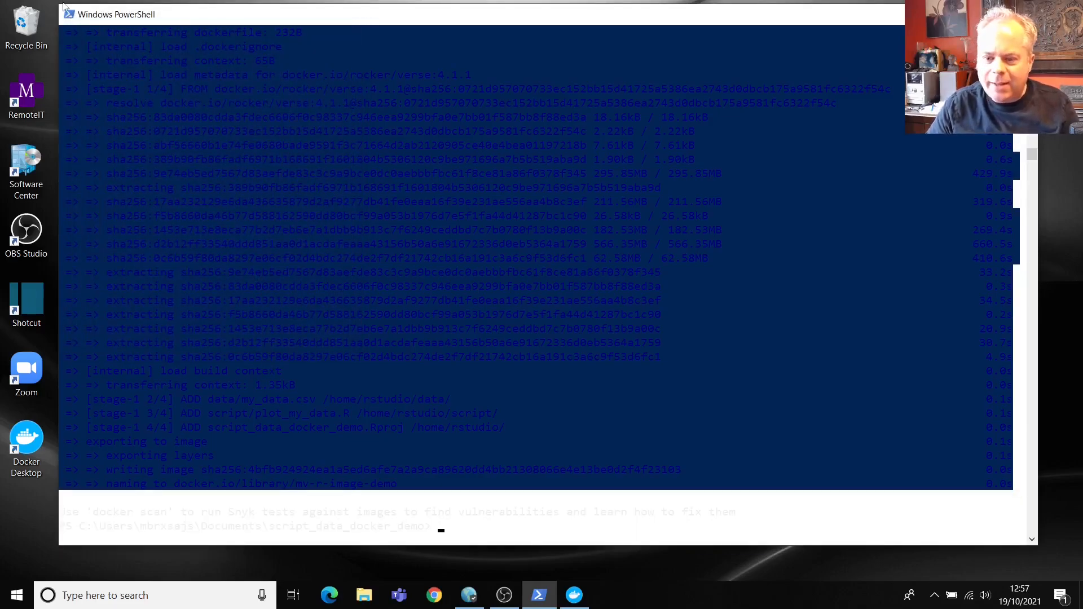
Step: Switch the console's screen background to black instead and apply it
{"action": "left_click", "coordinate": [69, 14]}
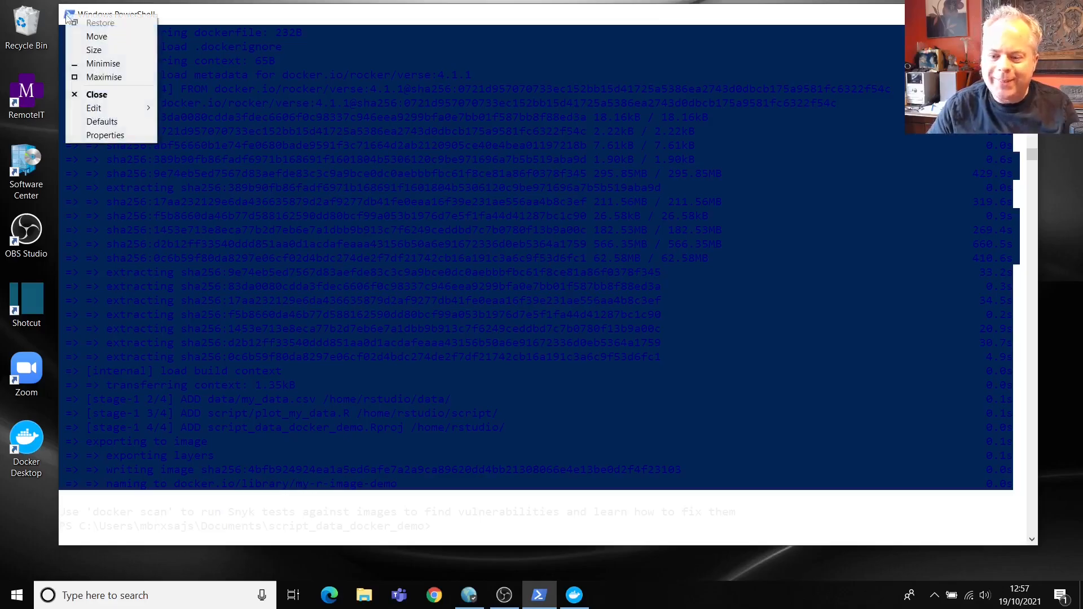
{"action": "left_click", "coordinate": [110, 140]}
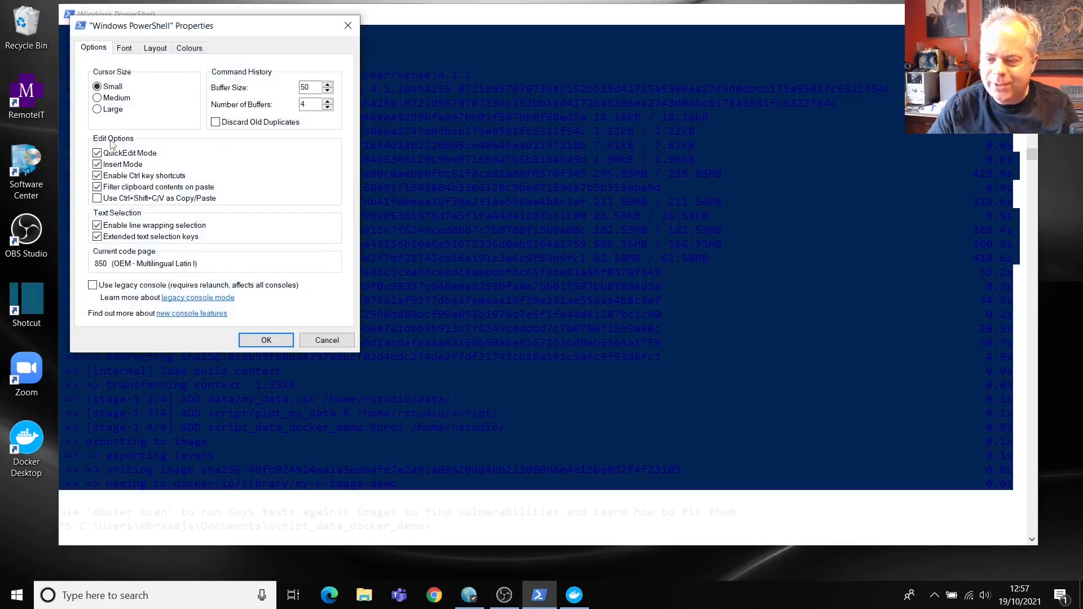
{"action": "left_click", "coordinate": [202, 50]}
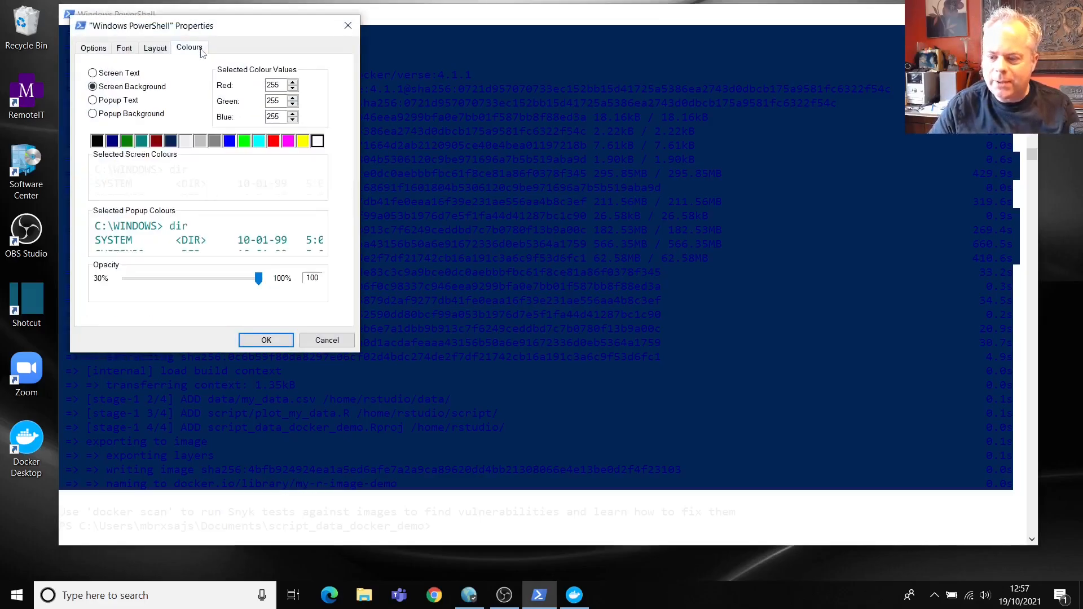
{"action": "left_click", "coordinate": [97, 142]}
{"action": "left_click", "coordinate": [255, 339]}
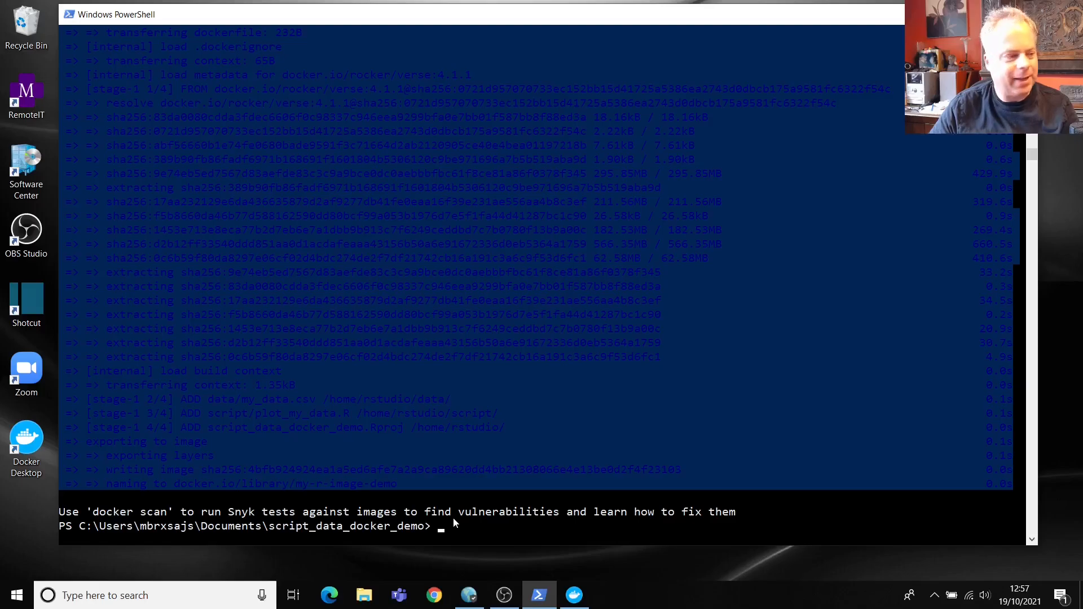
Step: Run docker images to list local images, including the new my-r-image-demo
{"action": "type", "text": "docker im"}
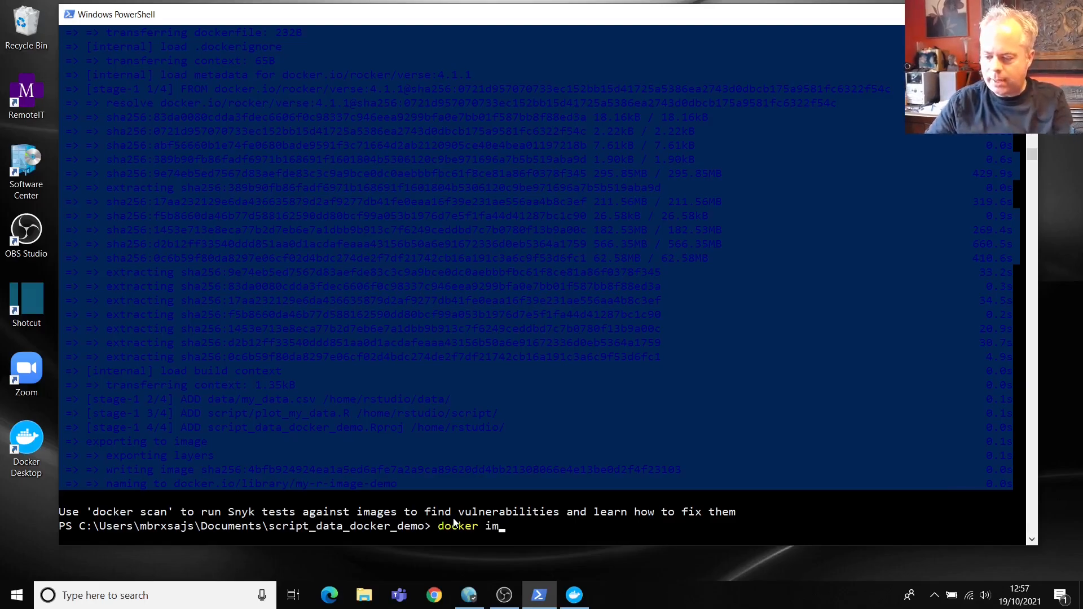
{"action": "type", "text": "ages"}
{"action": "key", "text": "Return"}
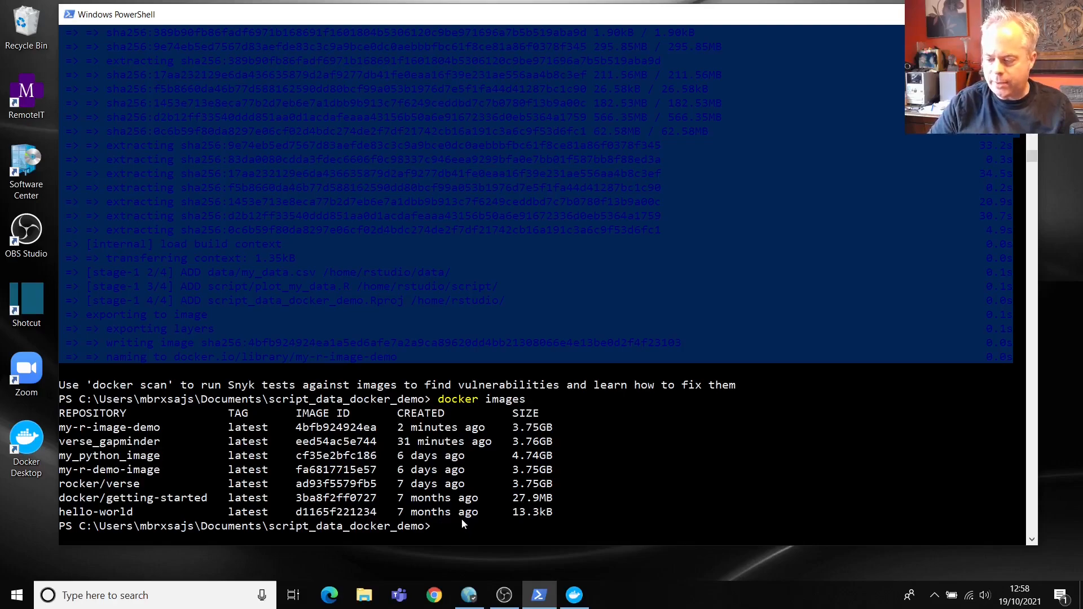
Step: Run my-r-demo-image with --rm, port 8787:8787, a /home/rstudio volume and a login password
{"action": "type", "text": "docker run"}
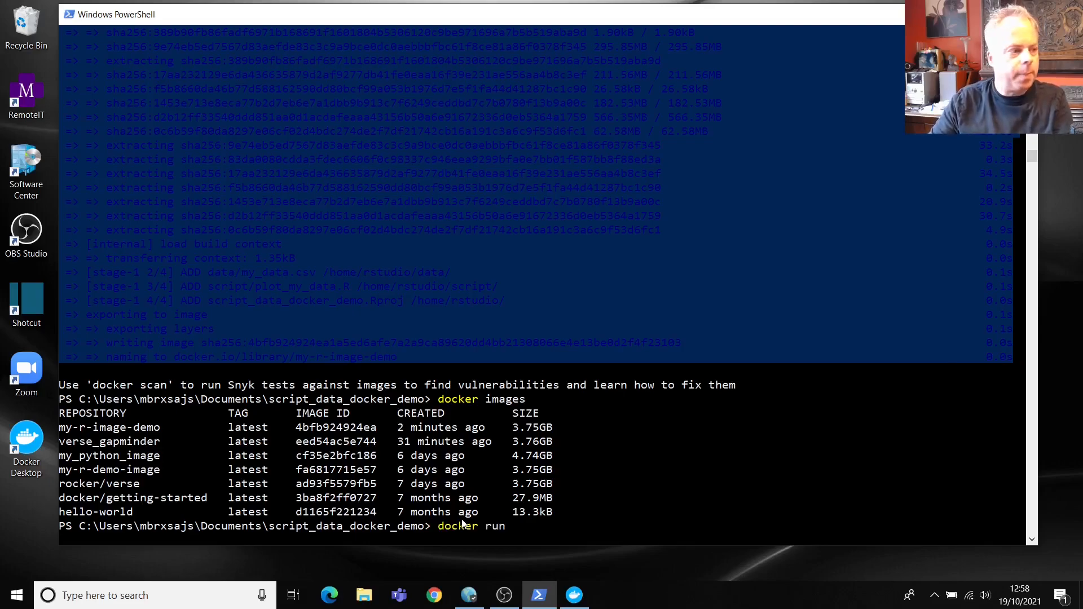
{"action": "type", "text": " --rm -p 8787:8787"}
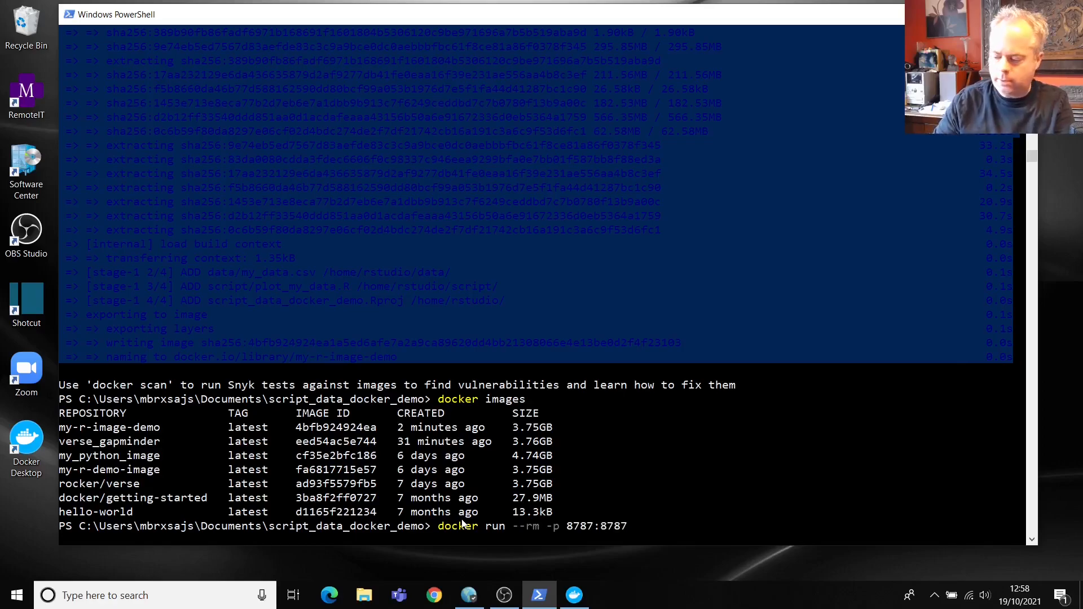
{"action": "type", "text": " -v /home"}
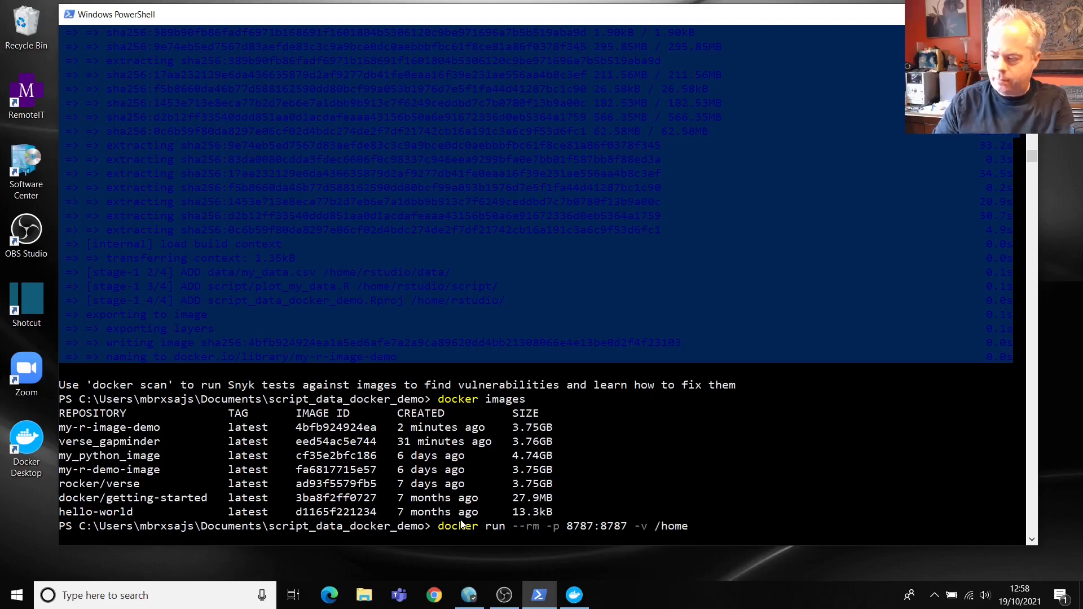
{"action": "type", "text": "/rstudio"}
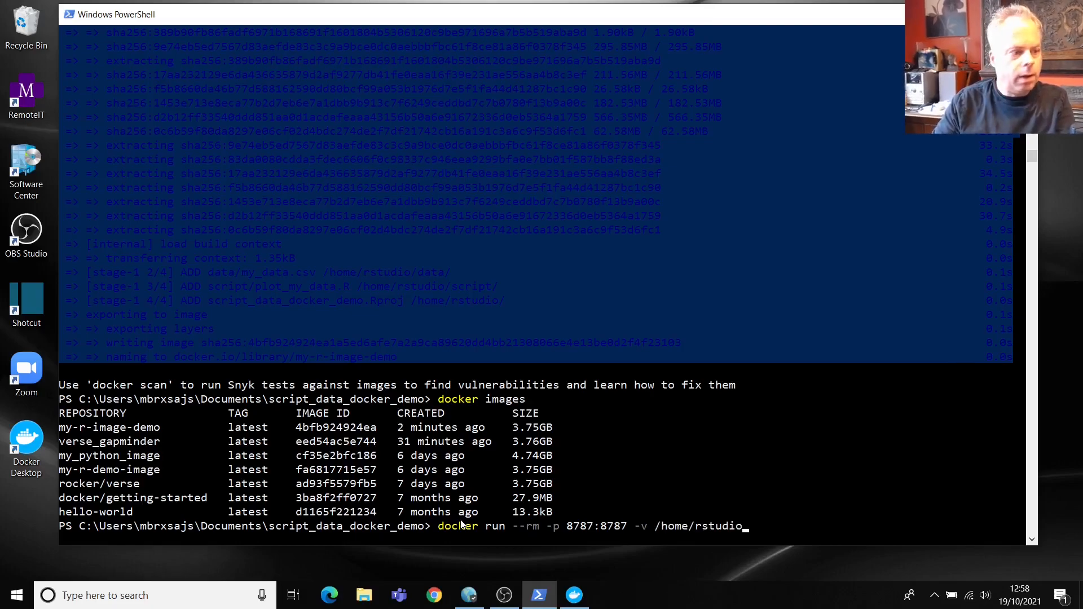
{"action": "type", "text": " -e PASS"}
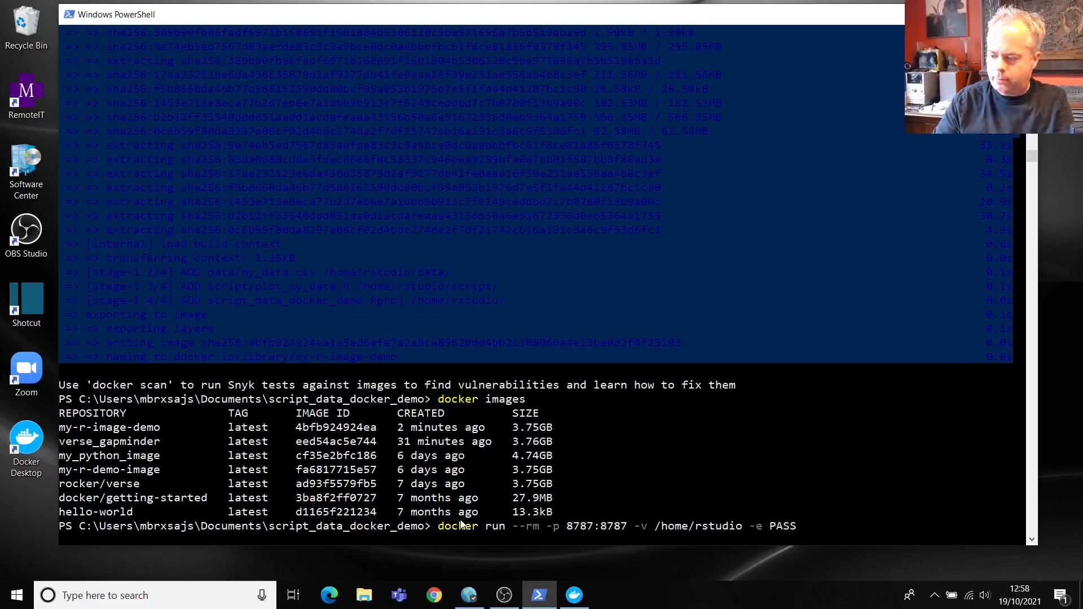
{"action": "type", "text": "WORD=pass"}
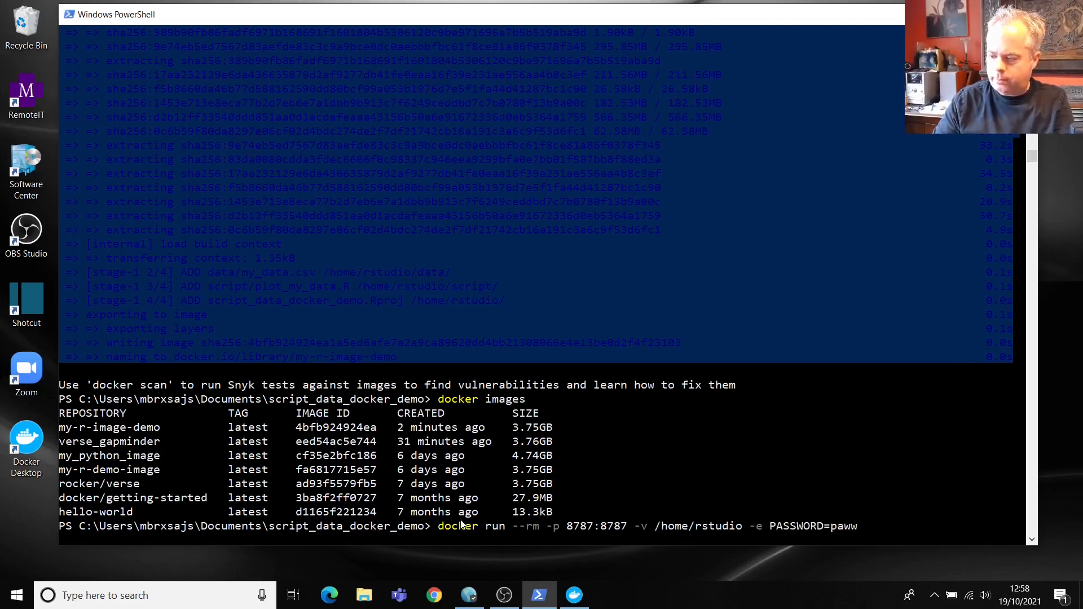
{"action": "type", "text": "word"}
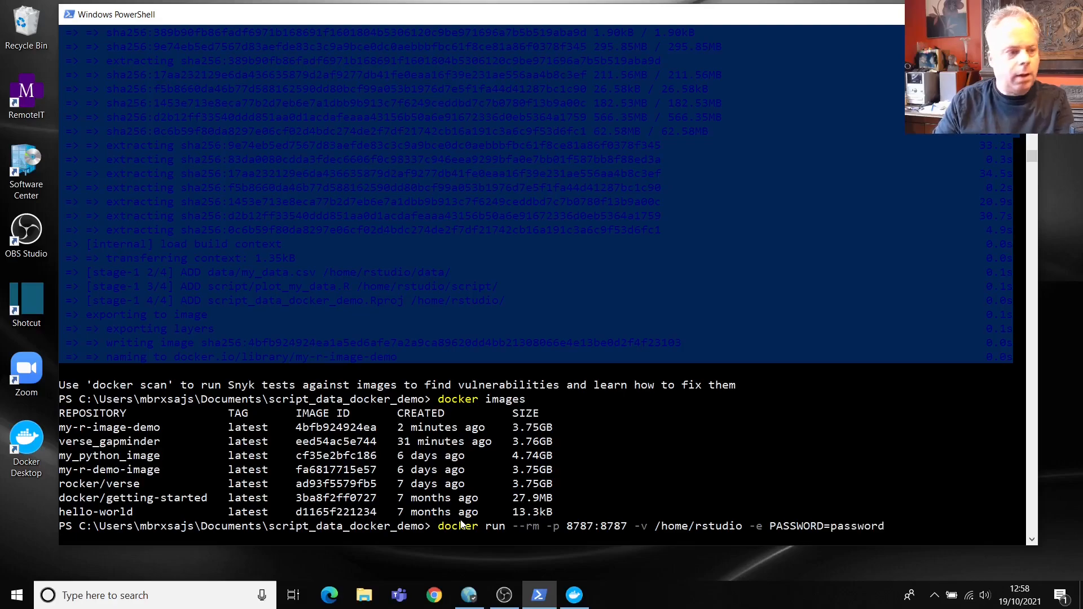
{"action": "type", "text": " my-r-"}
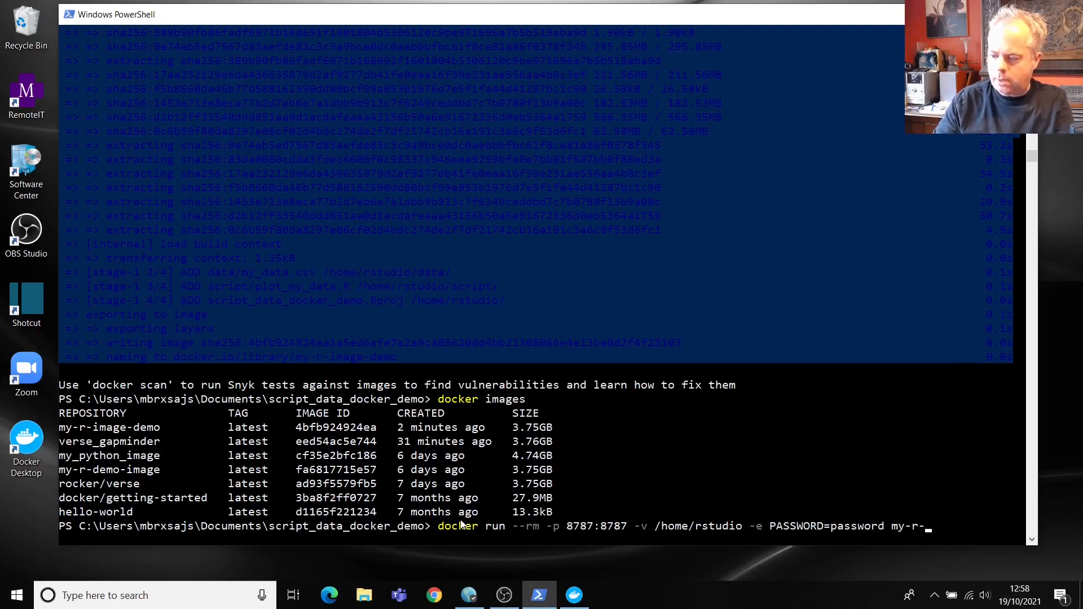
{"action": "type", "text": "demo-image"}
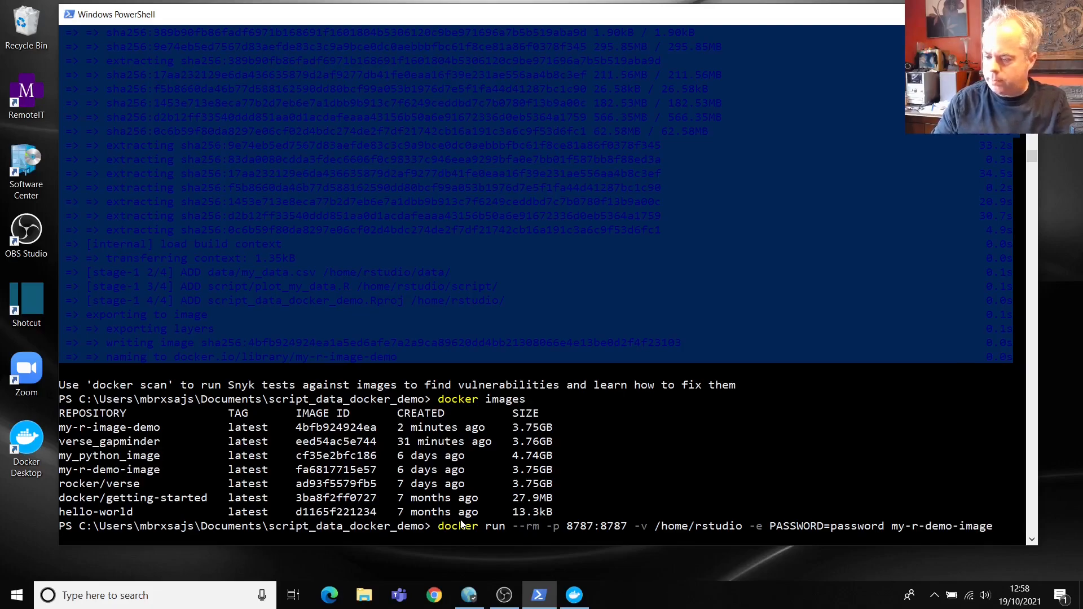
{"action": "key", "text": "Return"}
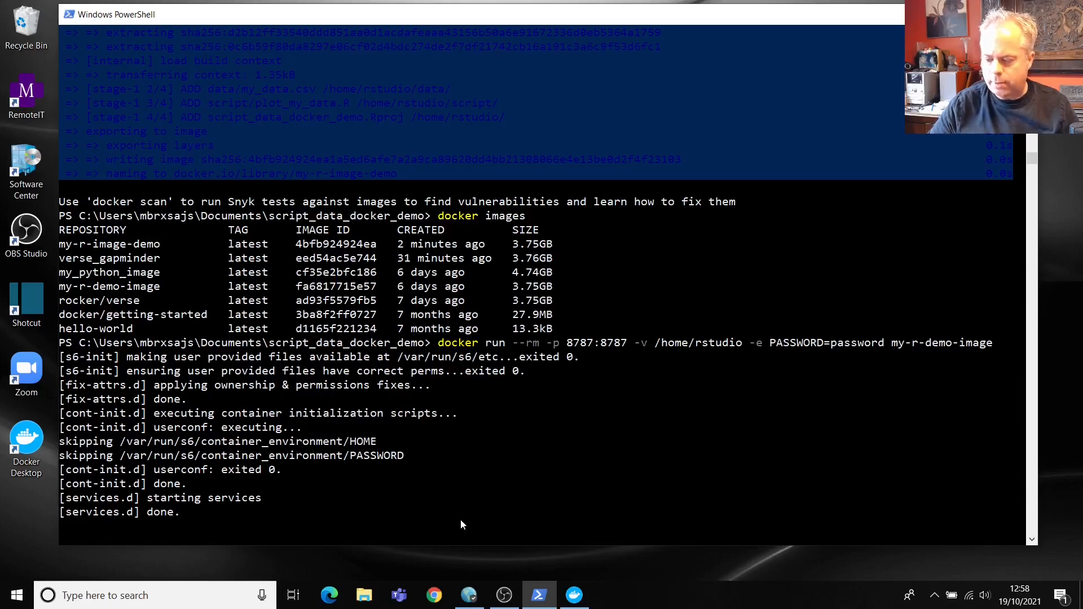
{"action": "left_click", "coordinate": [431, 603]}
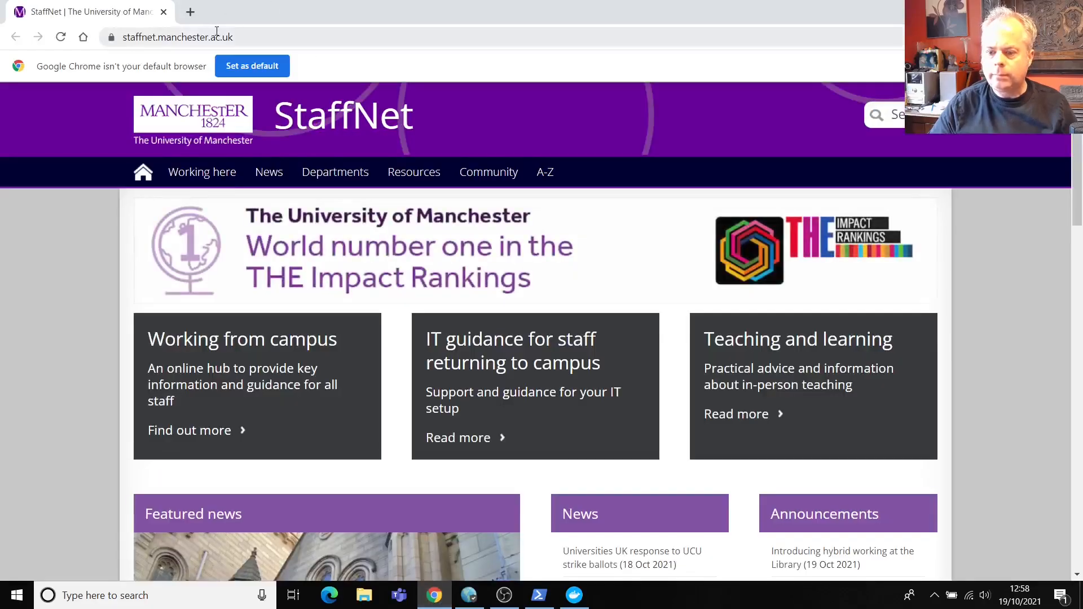
Step: Replace the browser address with localhost:8787 to reach the RStudio Server sign-in page
{"action": "left_click_drag", "start_coordinate": [123, 36], "coordinate": [217, 33]}
{"action": "left_click_drag", "start_coordinate": [307, 42], "coordinate": [3, 23]}
{"action": "type", "text": "localhost:8787"}
{"action": "key", "text": "Return"}
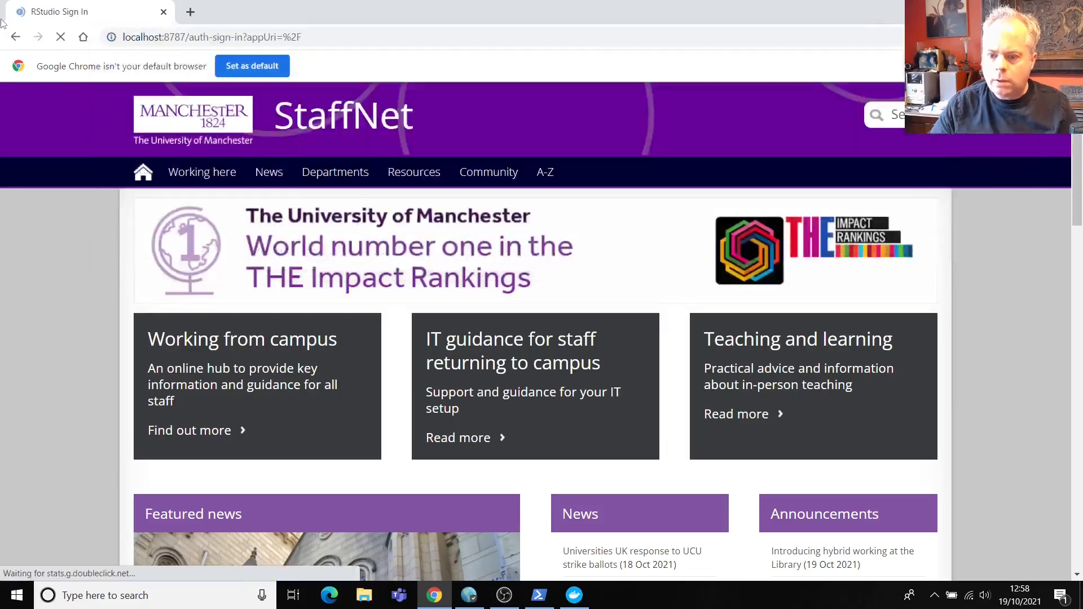
Step: Sign in to RStudio Server as the rstudio user with its password
{"action": "type", "text": "rstudio"}
{"action": "key", "text": "Tab"}
{"action": "type", "text": "password"}
{"action": "key", "text": "Return"}
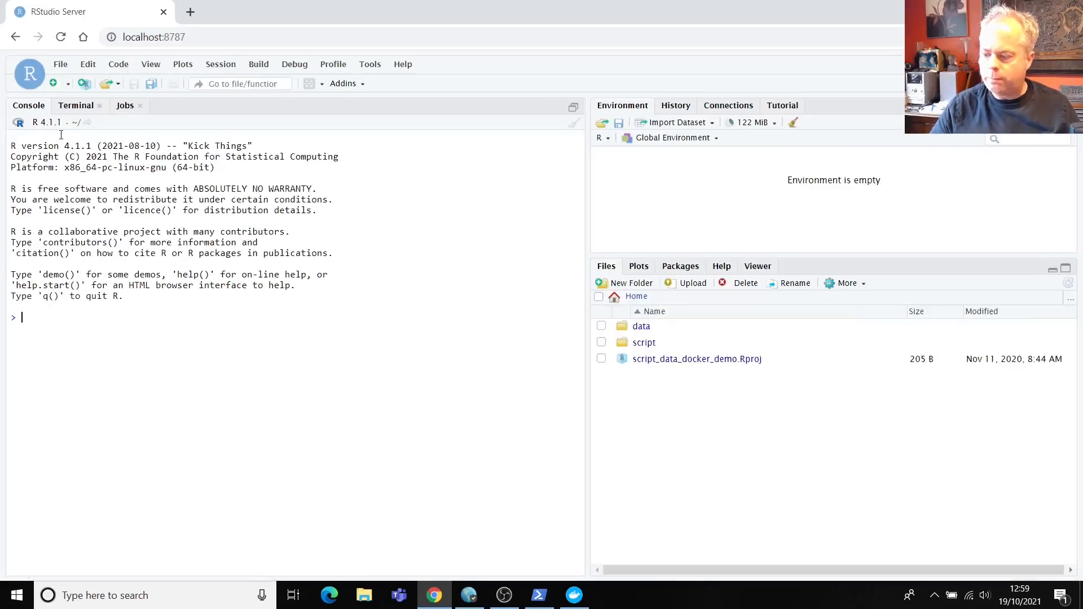
Step: Open script/plot_my_data.R in the editor and look through the data folder
{"action": "left_click", "coordinate": [643, 343]}
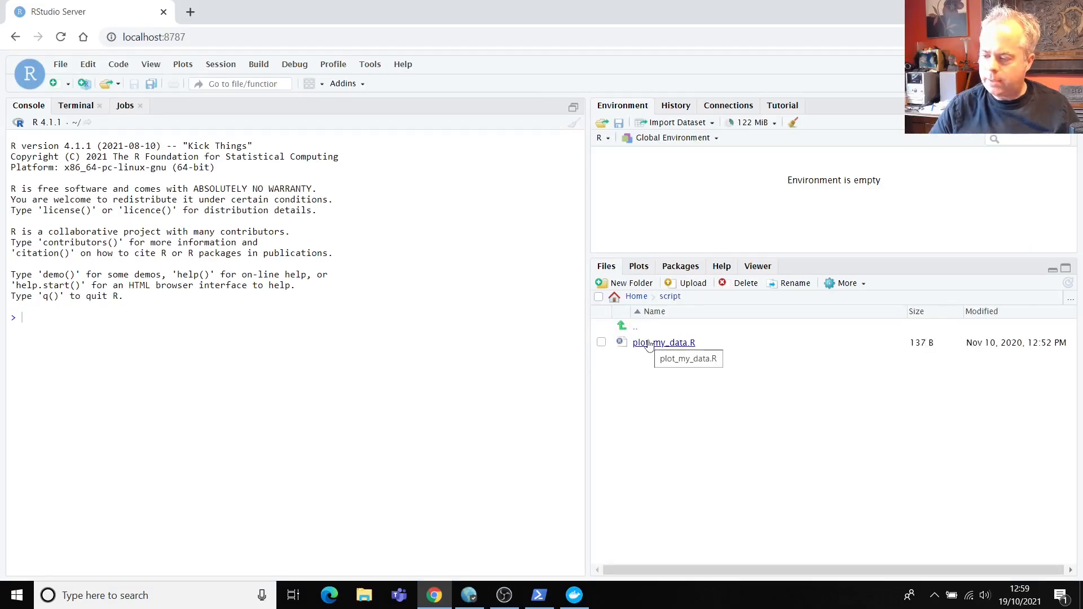
{"action": "left_click", "coordinate": [649, 343]}
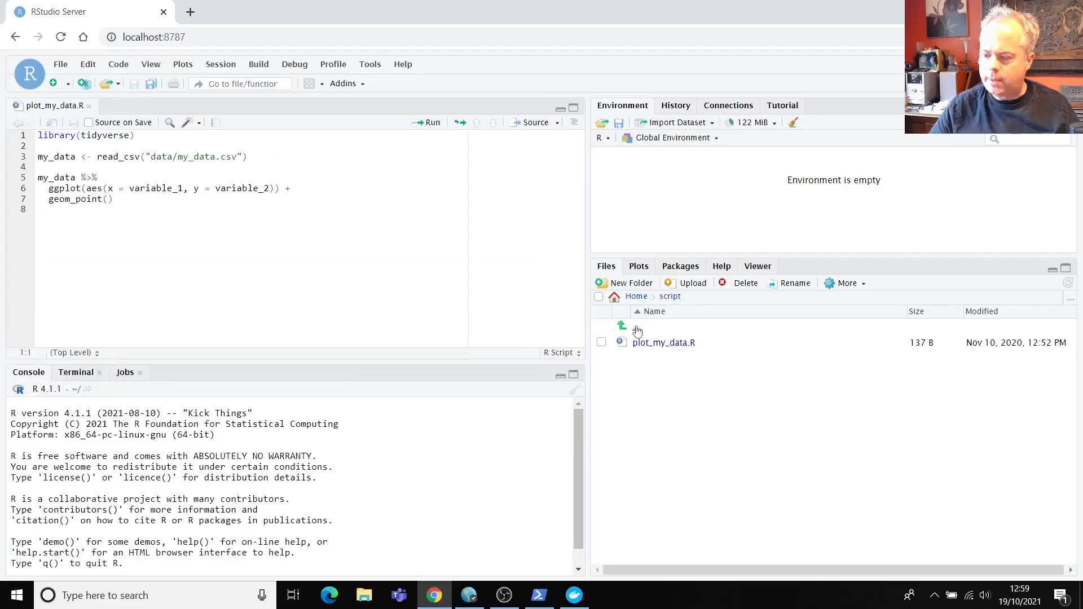
{"action": "left_click", "coordinate": [638, 329]}
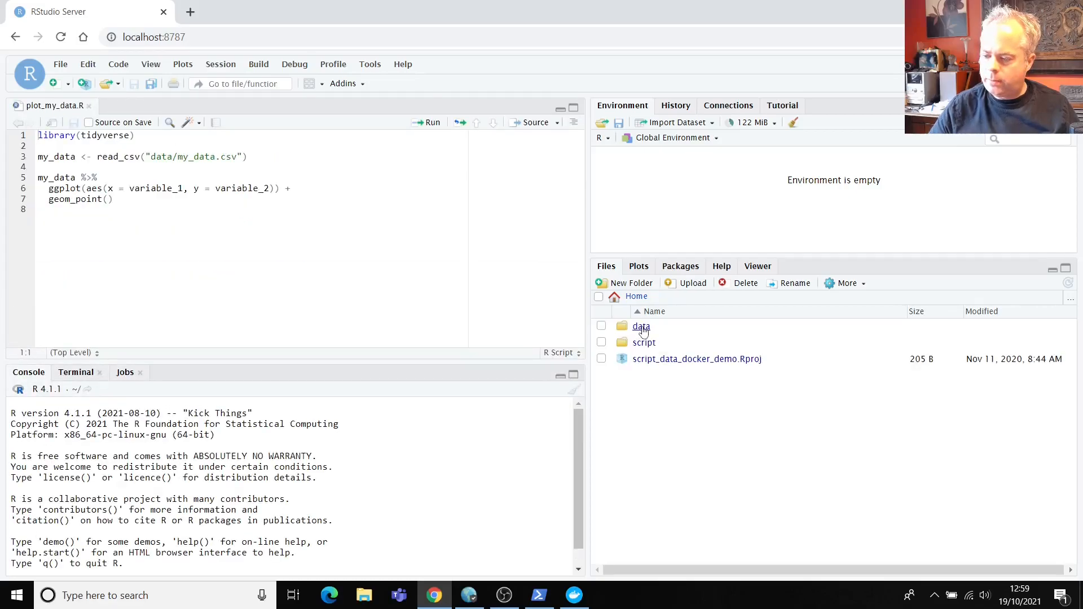
{"action": "left_click", "coordinate": [642, 330]}
{"action": "left_click", "coordinate": [640, 327]}
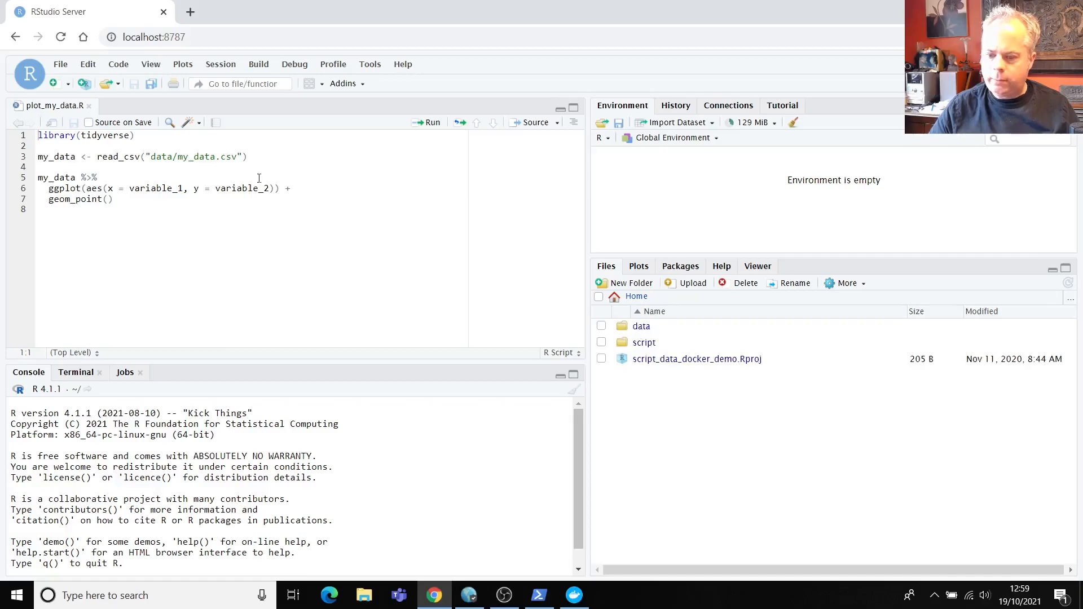
Step: Run the library(tidyverse) line and the import and plotting code, then return to PowerShell
{"action": "key", "text": "ctrl+Return"}
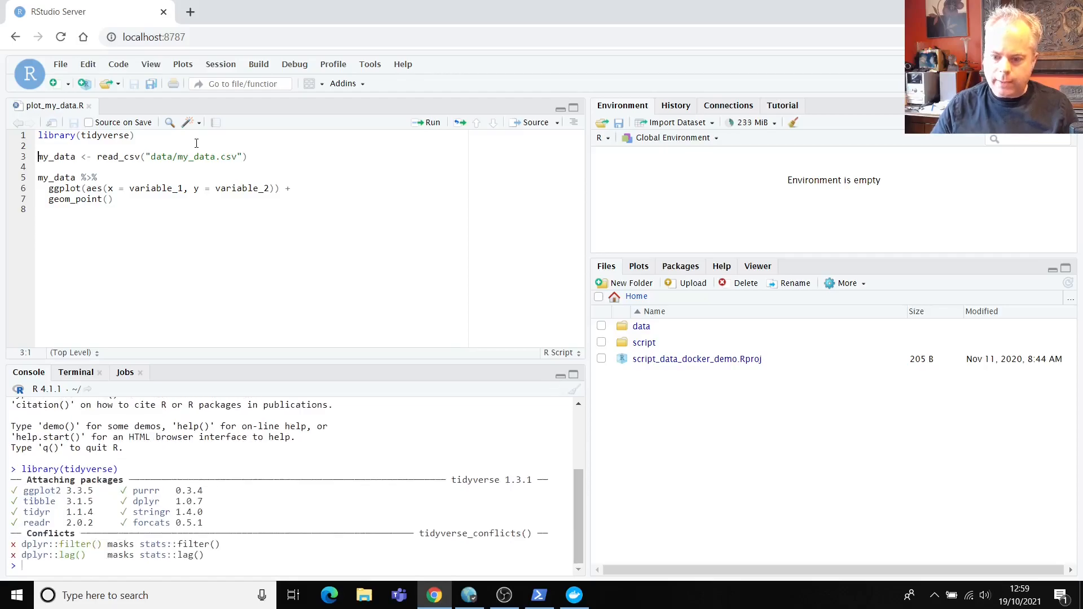
{"action": "key", "text": "ctrl+Return"}
{"action": "key", "text": "ctrl+Return"}
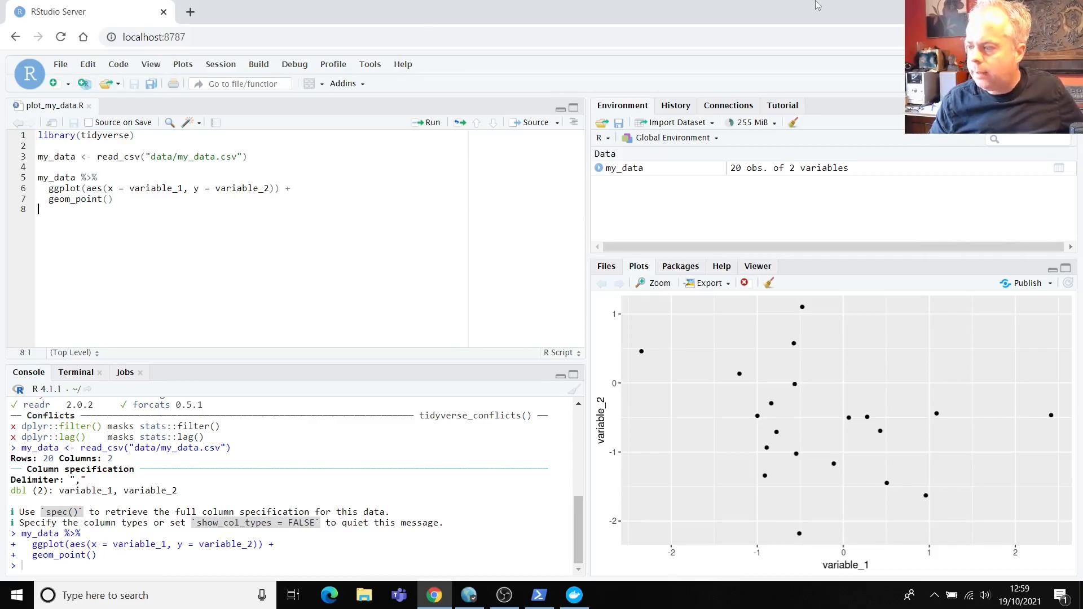
{"action": "key", "text": "alt+Tab"}
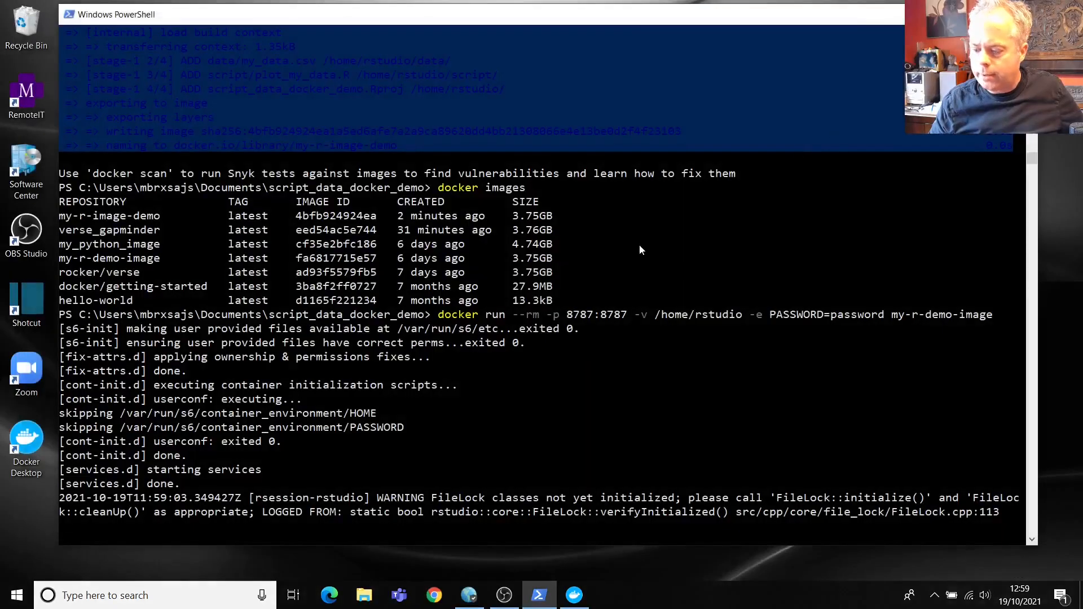
Step: Stop the running RStudio Server process in the PowerShell console with Ctrl+C
{"action": "left_click", "coordinate": [690, 398]}
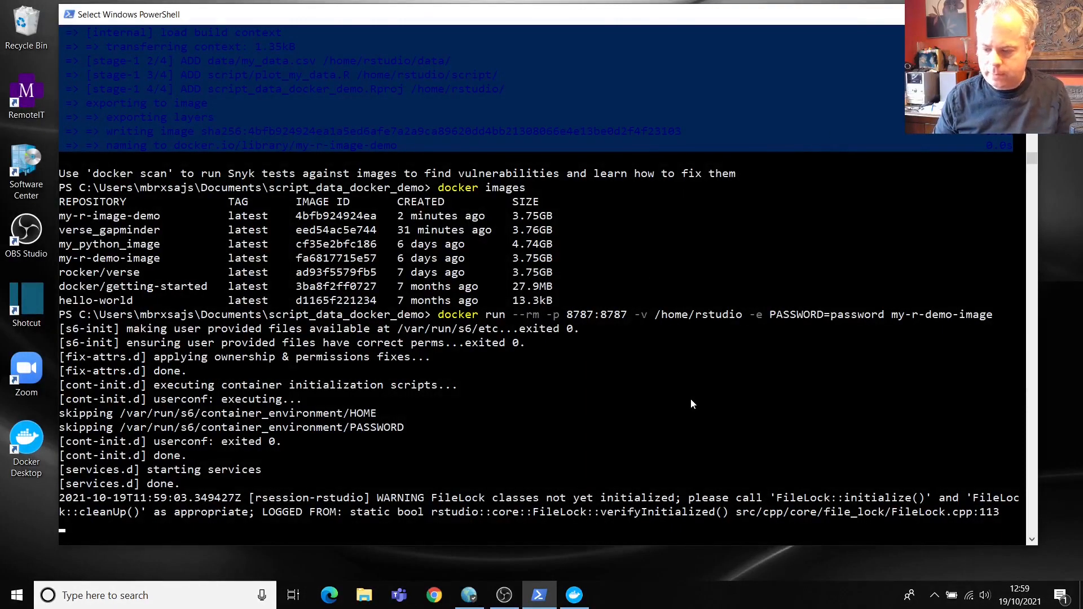
{"action": "scroll", "coordinate": [691, 398], "scroll_direction": "down", "scroll_amount": 2}
{"action": "key", "text": "ctrl+c"}
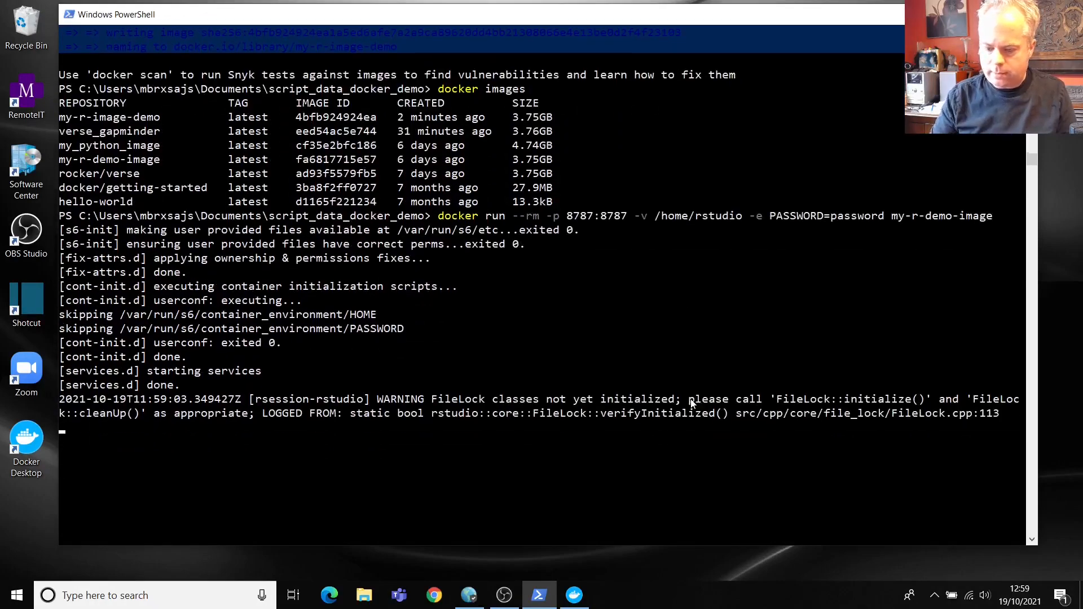
{"action": "left_click", "coordinate": [637, 299]}
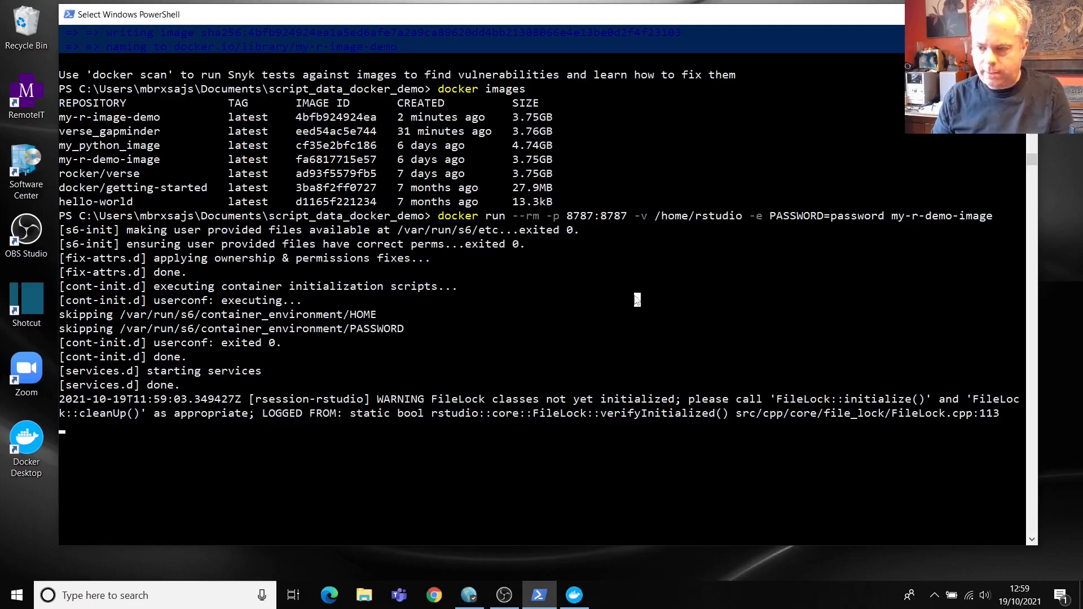
{"action": "left_click", "coordinate": [551, 398]}
{"action": "key", "text": "ctrl+c"}
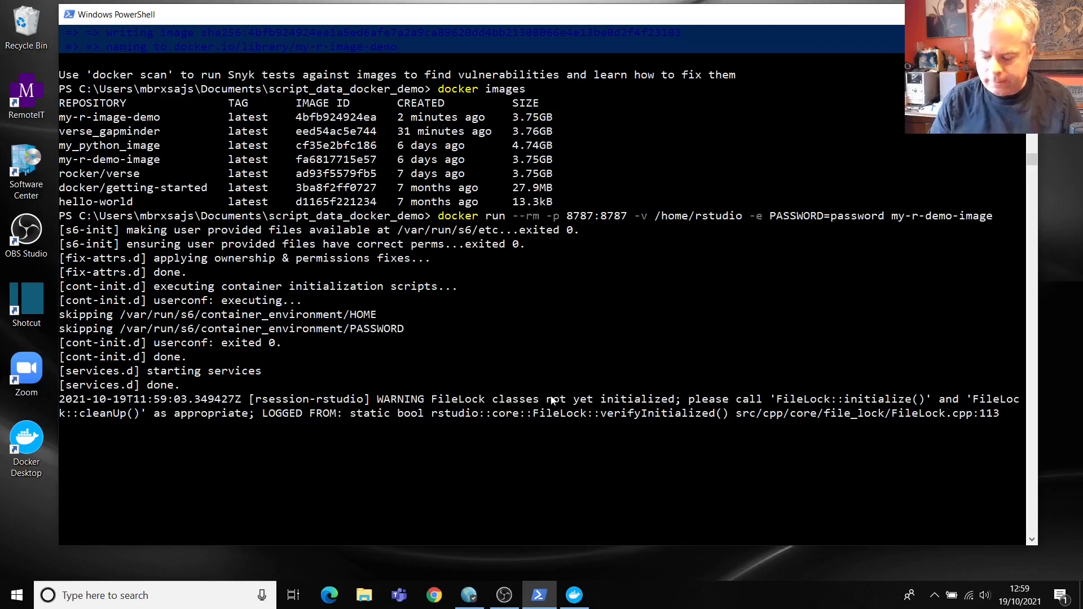
{"action": "key", "text": "ctrl+c"}
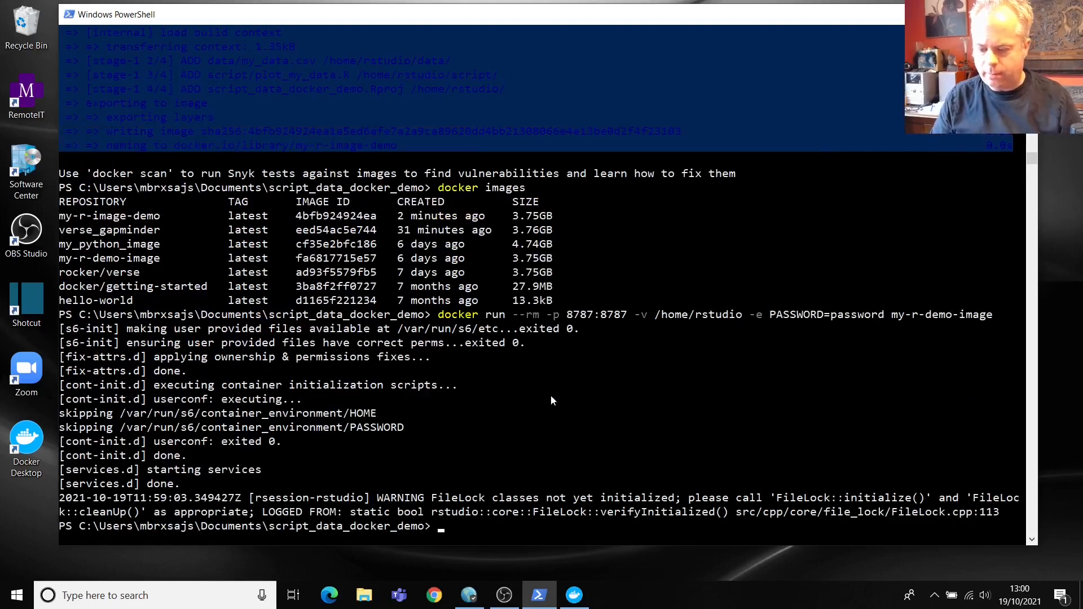
Step: List containers with docker ps and stop container cff449fb213c with docker stop
{"action": "type", "text": "docker ps"}
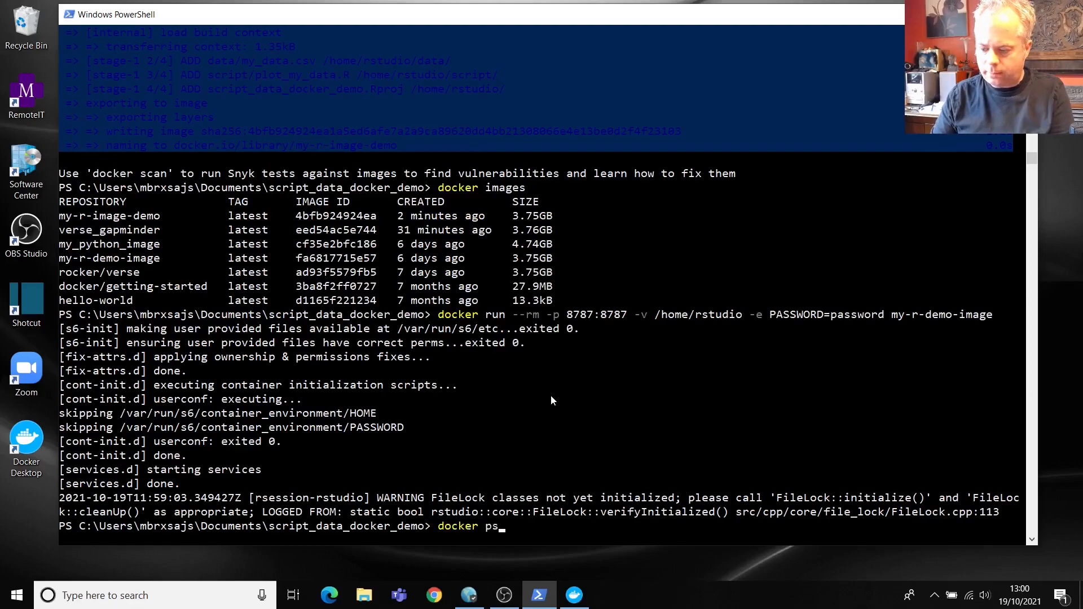
{"action": "key", "text": "Return"}
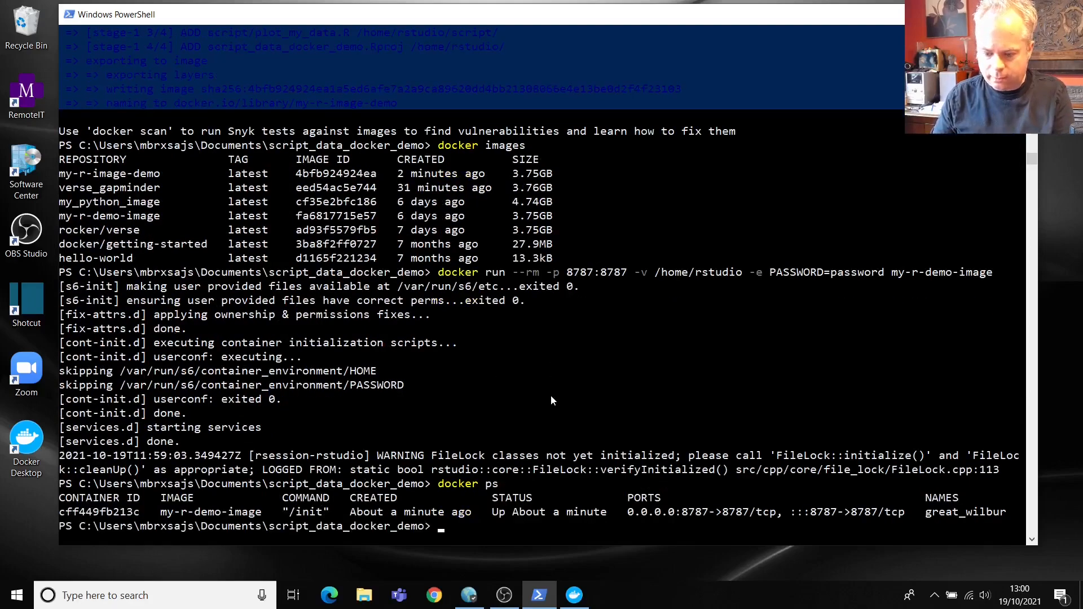
{"action": "left_click", "coordinate": [122, 512]}
{"action": "double_click", "coordinate": [122, 512]}
{"action": "key", "text": "ctrl+c"}
{"action": "type", "text": "docker stop"}
{"action": "key", "text": "ctrl+v"}
{"action": "key", "text": "Return"}
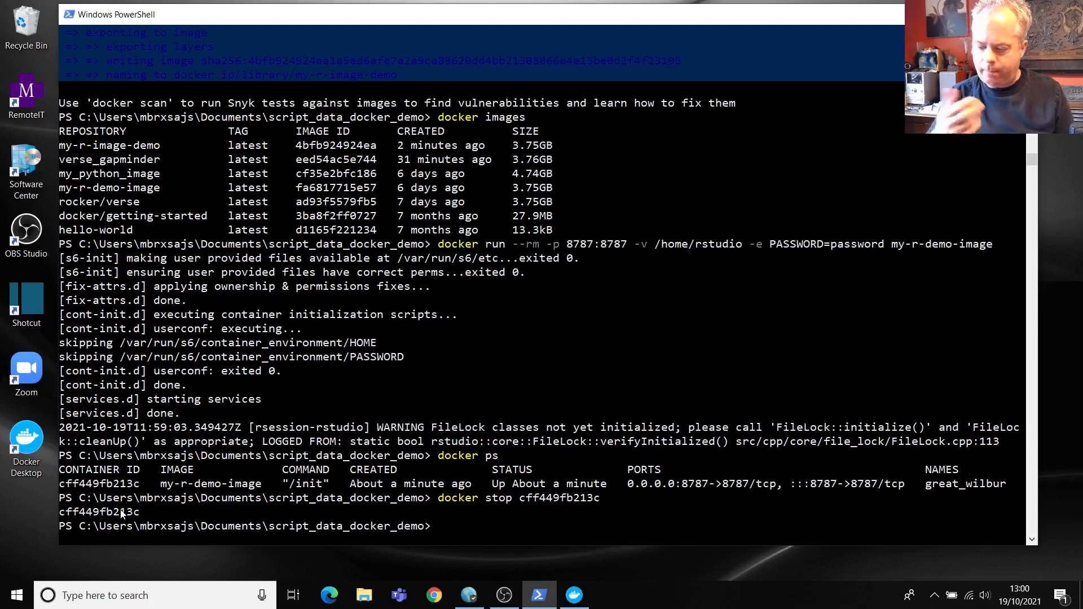
Step: Move from the project folder up to Documents, into the UFO folder, and list its files
{"action": "type", "text": "cd .."}
{"action": "key", "text": "Return"}
{"action": "type", "text": "ls"}
{"action": "key", "text": "Return"}
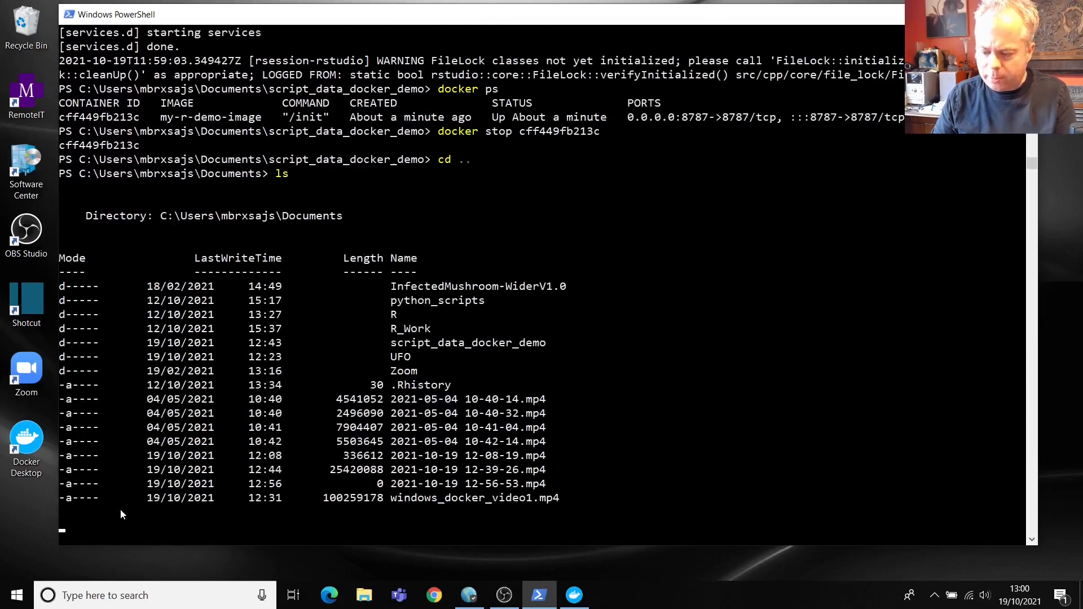
{"action": "type", "text": "cd UFO"}
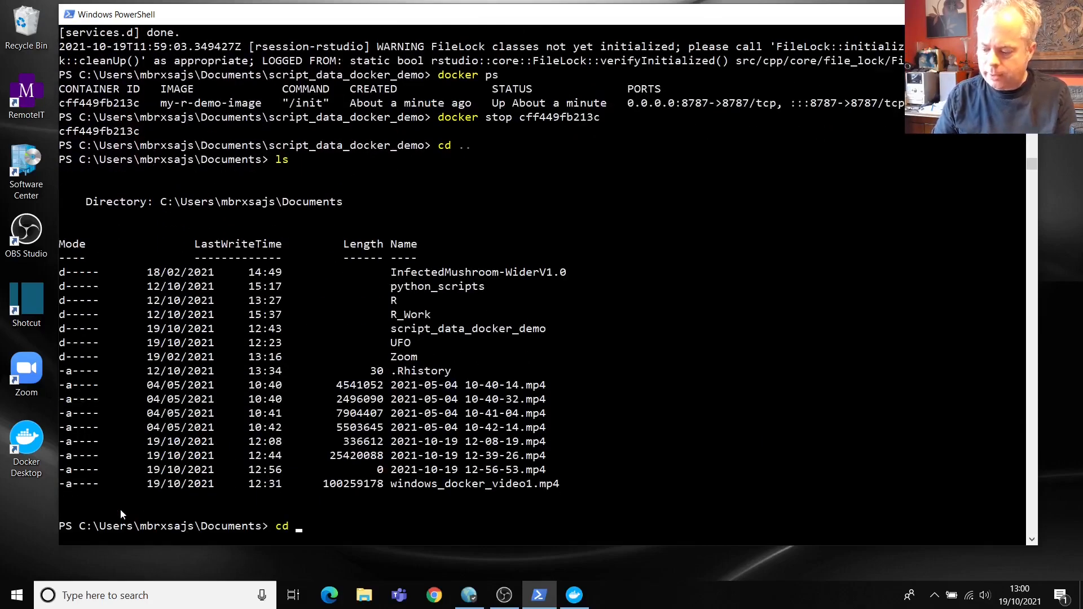
{"action": "key", "text": "Return"}
{"action": "type", "text": "ls"}
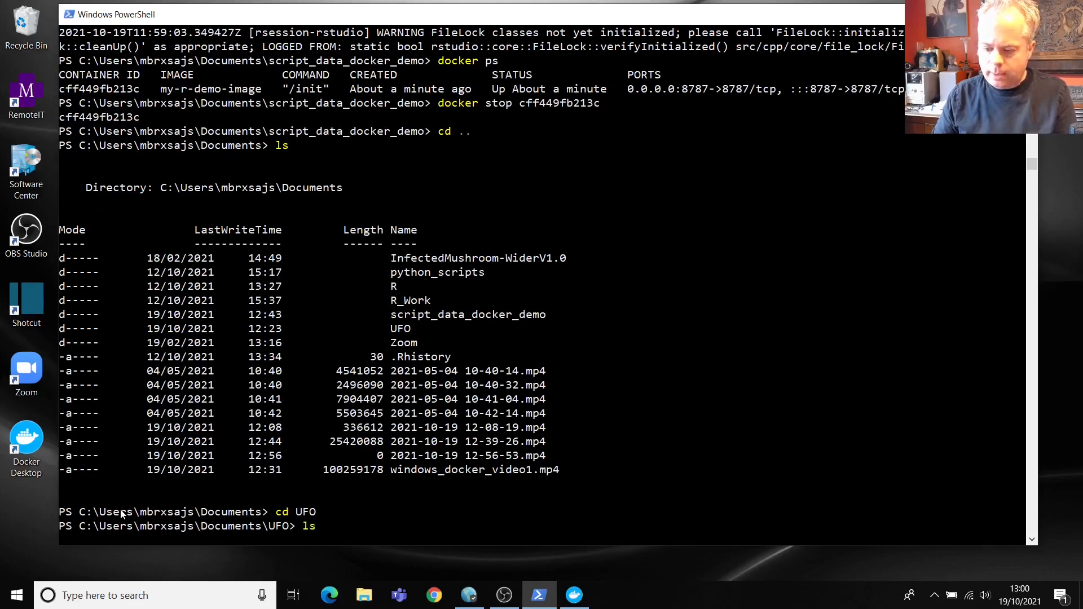
{"action": "key", "text": "Return"}
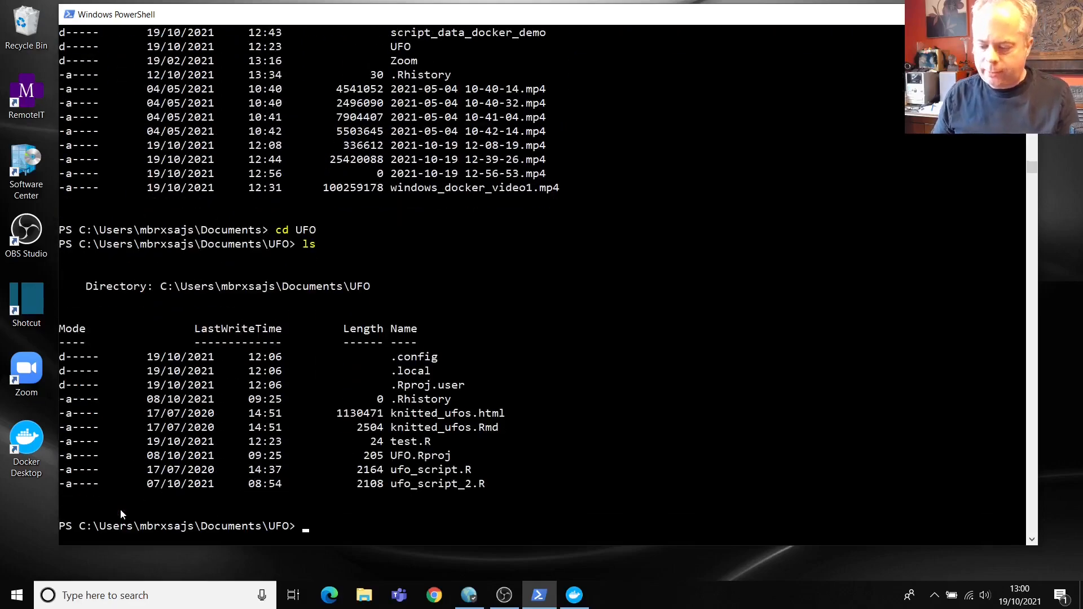
Step: Rerun the docker run command with the volume changed to ${pwd}:/home/rstudio/local/
{"action": "key", "text": "Up"}
{"action": "key", "text": "Up"}
{"action": "key", "text": "Up"}
{"action": "key", "text": "Up"}
{"action": "key", "text": "Up"}
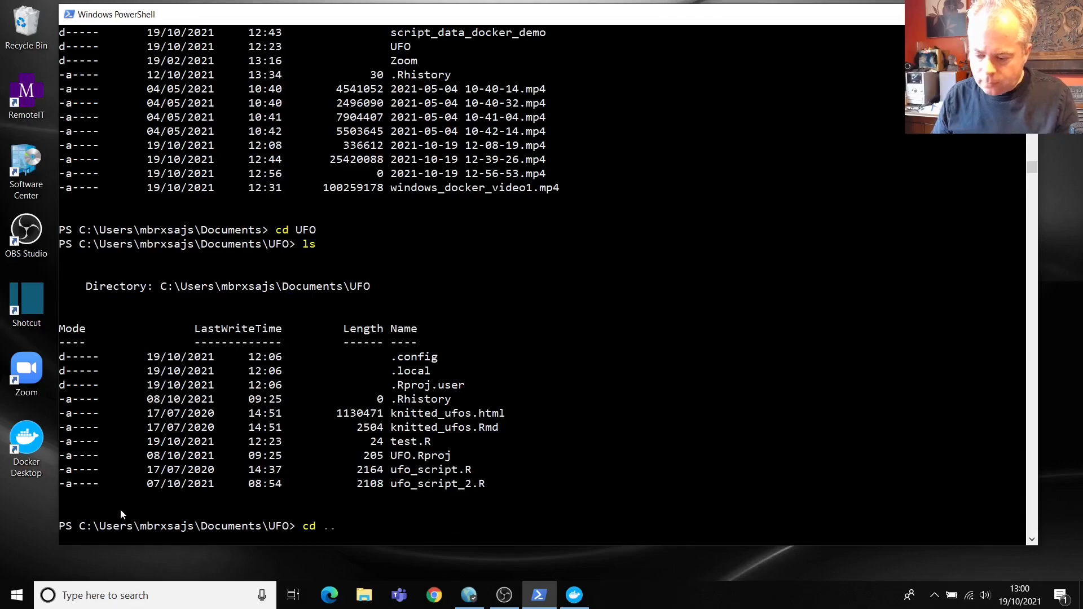
{"action": "key", "text": "Up"}
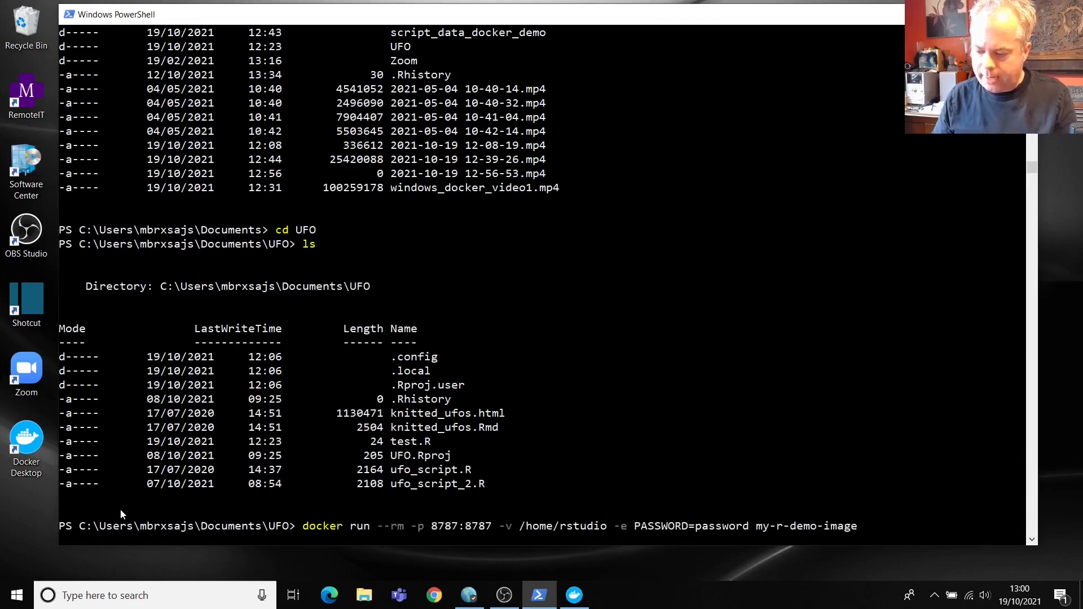
{"action": "key", "text": "Left"}
{"action": "key", "text": "Left"}
{"action": "key", "text": "Left"}
{"action": "key", "text": "Left"}
{"action": "key", "text": "Left"}
{"action": "key", "text": "Left"}
{"action": "key", "text": "Left"}
{"action": "key", "text": "Left"}
{"action": "key", "text": "Left"}
{"action": "key", "text": "Left"}
{"action": "key", "text": "Left"}
{"action": "key", "text": "Left"}
{"action": "key", "text": "Left"}
{"action": "key", "text": "Left"}
{"action": "key", "text": "Left"}
{"action": "key", "text": "Left"}
{"action": "key", "text": "Left"}
{"action": "key", "text": "Left"}
{"action": "key", "text": "Left"}
{"action": "key", "text": "Left"}
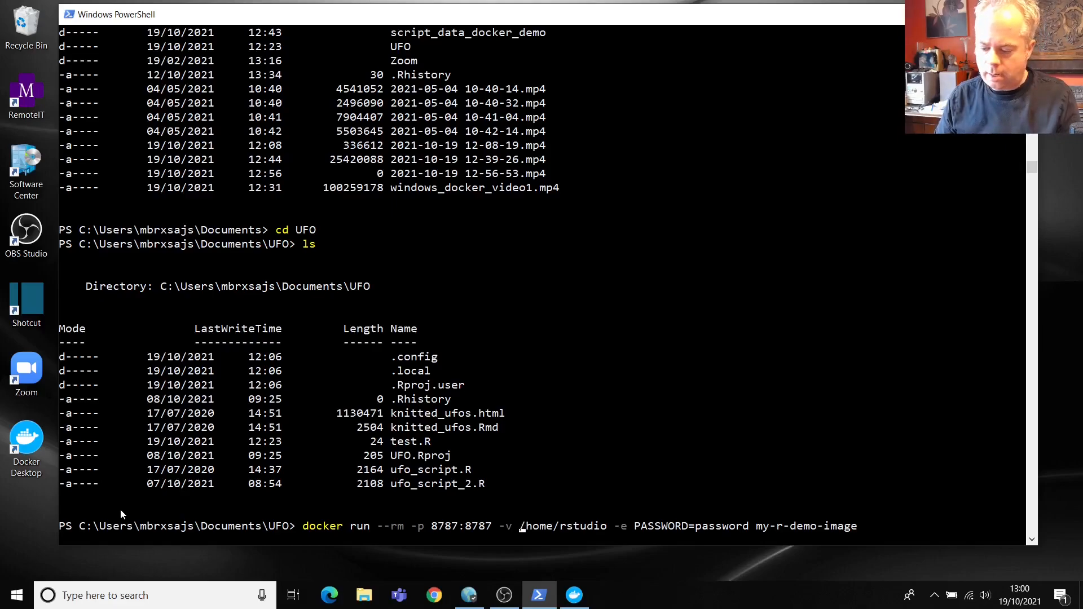
{"action": "type", "text": "${"}
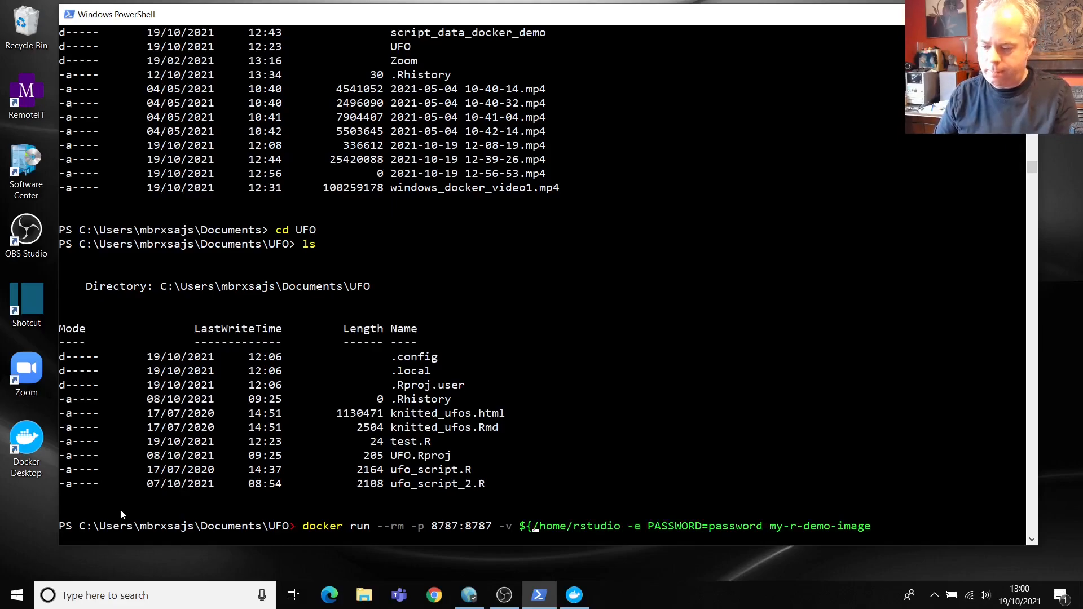
{"action": "type", "text": "pwd"}
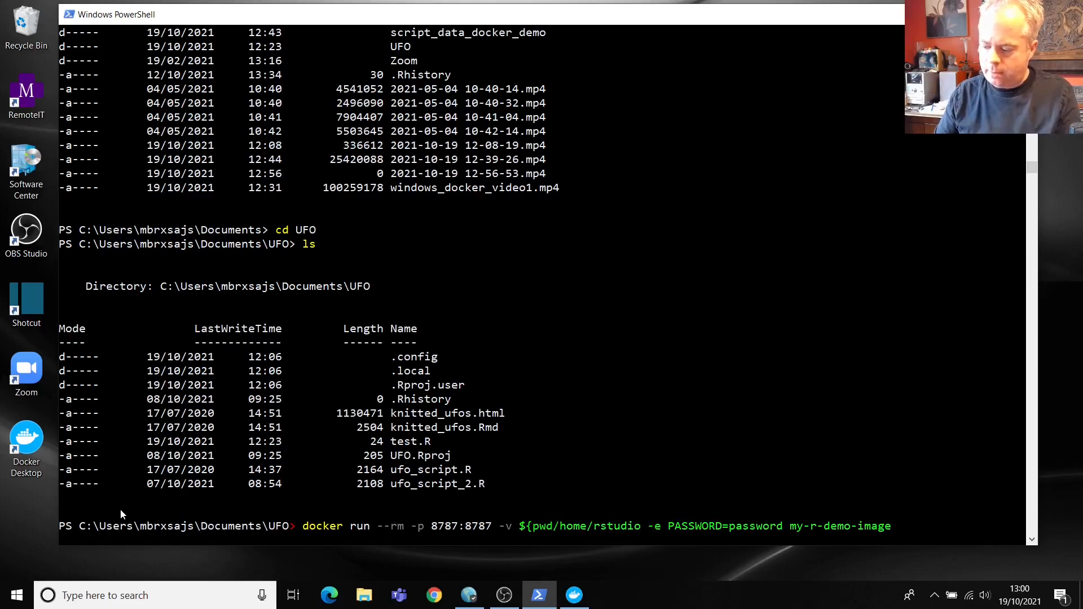
{"action": "type", "text": "}"}
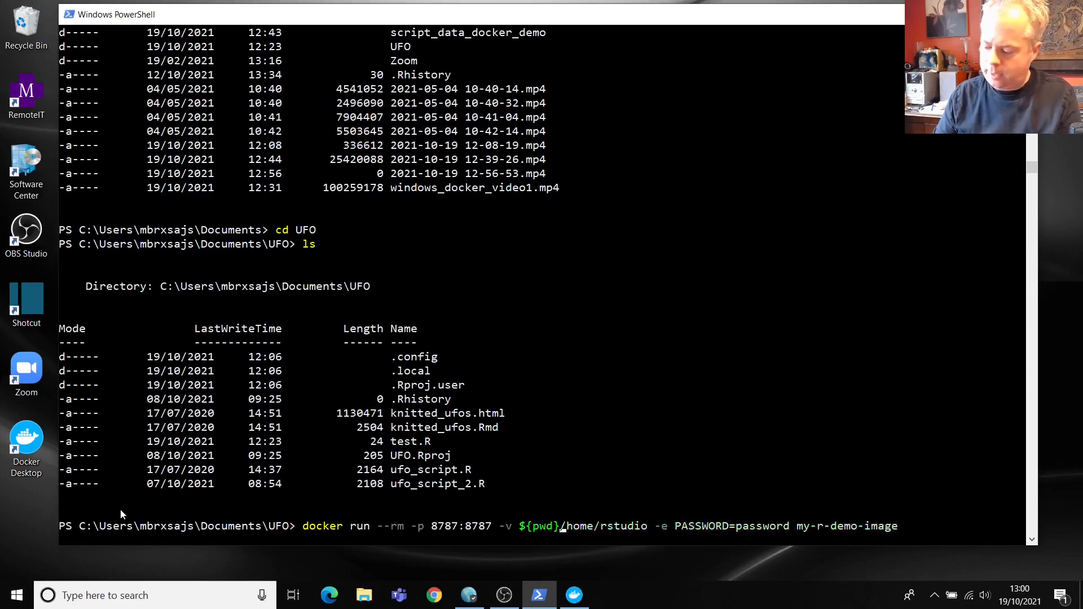
{"action": "type", "text": ":"}
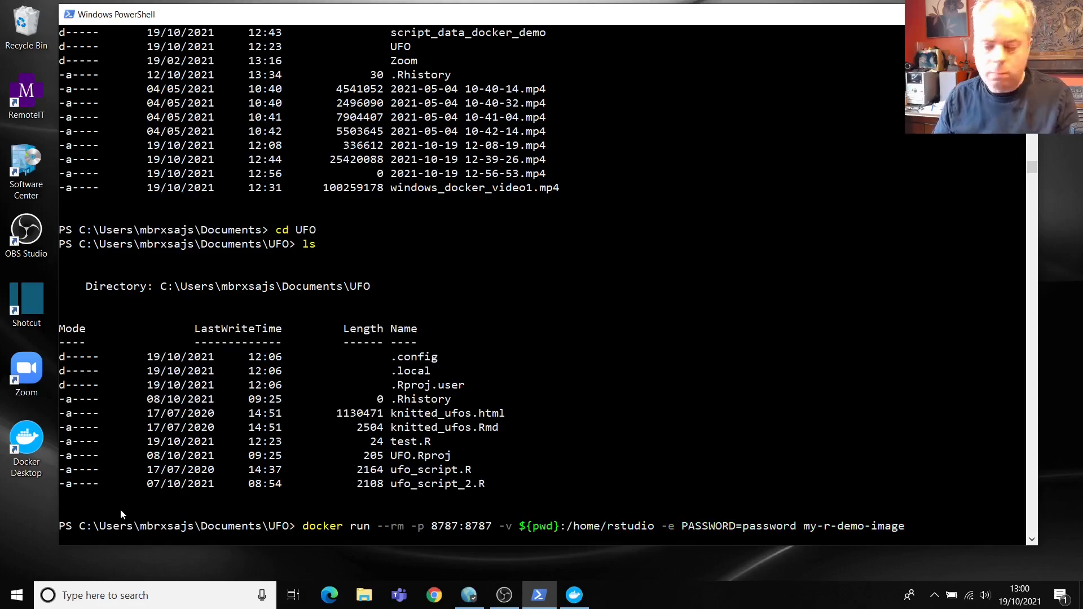
{"action": "key", "text": "Right"}
{"action": "key", "text": "Right"}
{"action": "key", "text": "Right"}
{"action": "key", "text": "Right"}
{"action": "key", "text": "Right"}
{"action": "key", "text": "Right"}
{"action": "key", "text": "Right"}
{"action": "key", "text": "Right"}
{"action": "key", "text": "Right"}
{"action": "key", "text": "Right"}
{"action": "key", "text": "Right"}
{"action": "key", "text": "Right"}
{"action": "key", "text": "Right"}
{"action": "type", "text": "/local"}
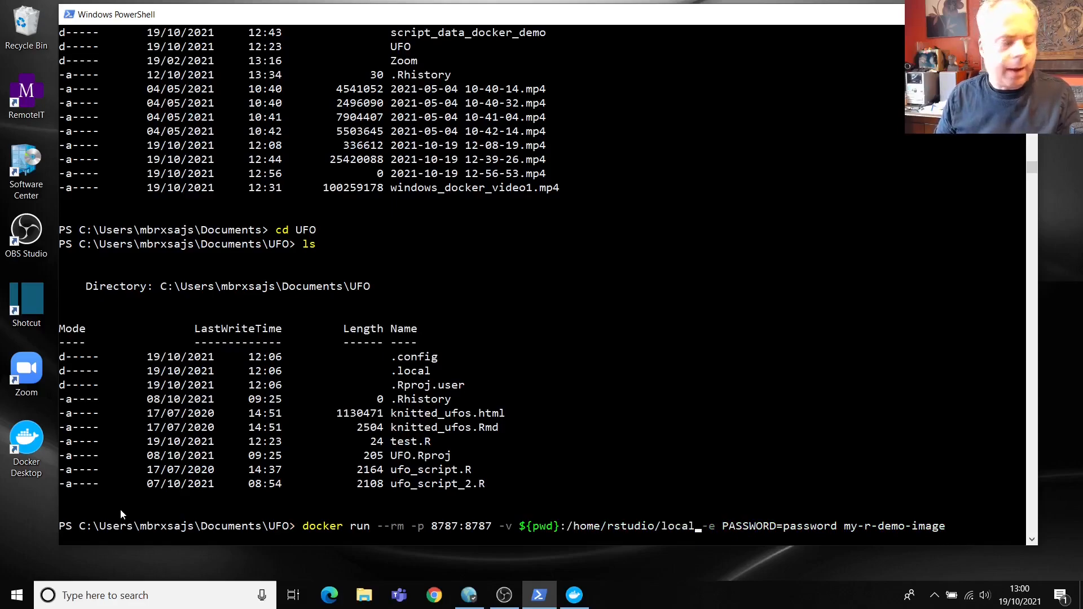
{"action": "type", "text": "/"}
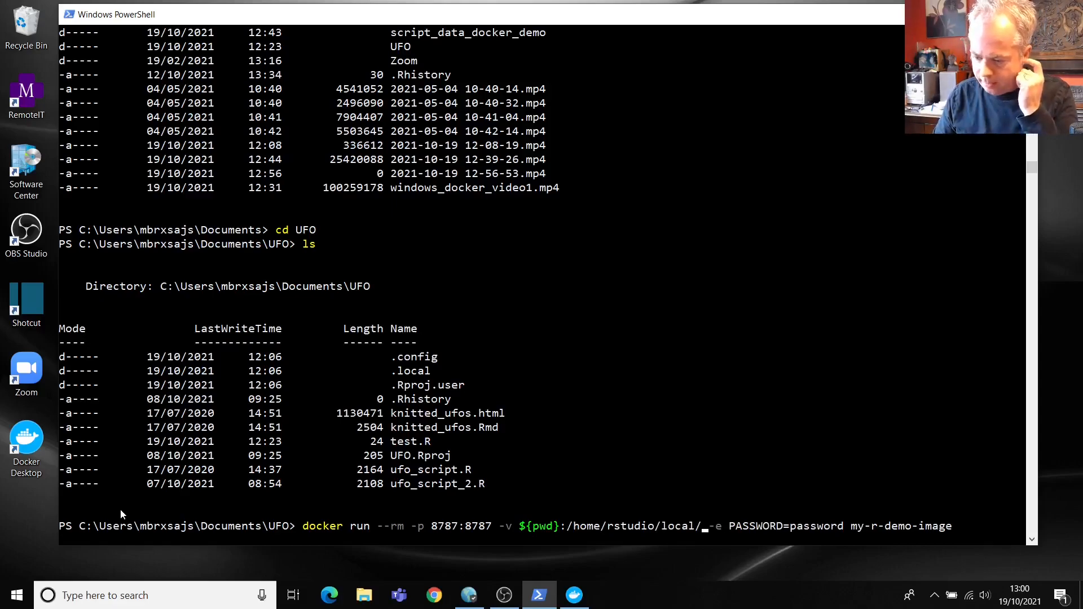
{"action": "key", "text": "Return"}
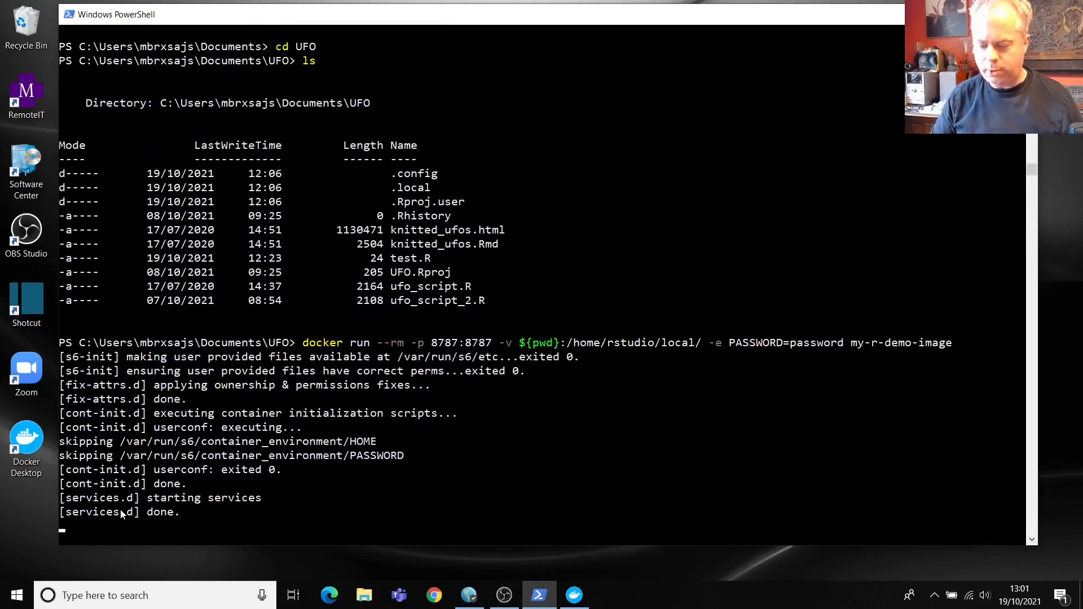
{"action": "left_click", "coordinate": [435, 597]}
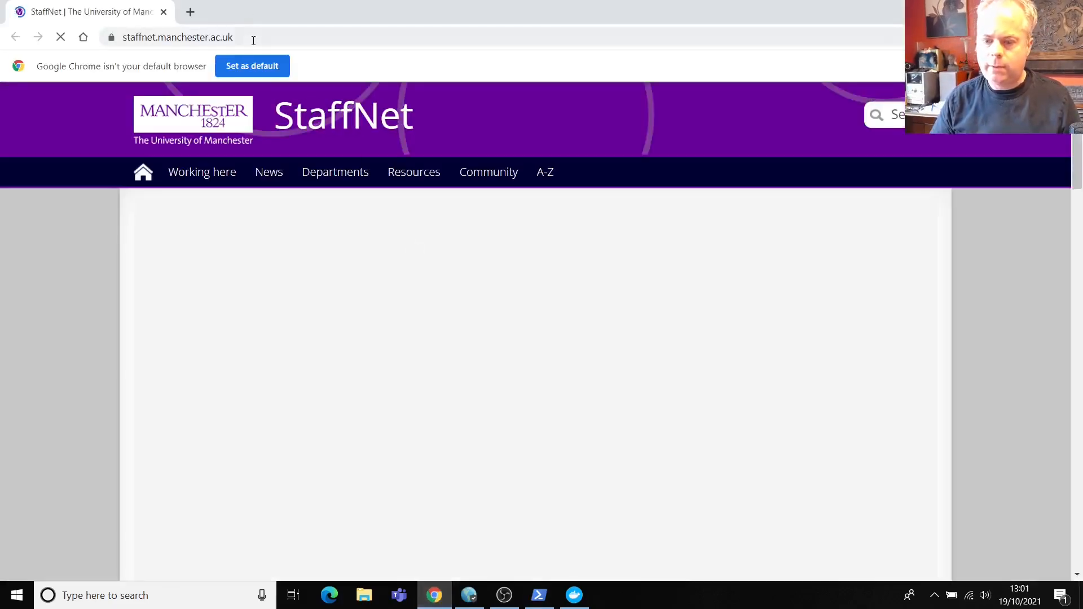
Step: Load localhost:8787 in Chrome and sign in as the rstudio user with its password
{"action": "left_click", "coordinate": [253, 40]}
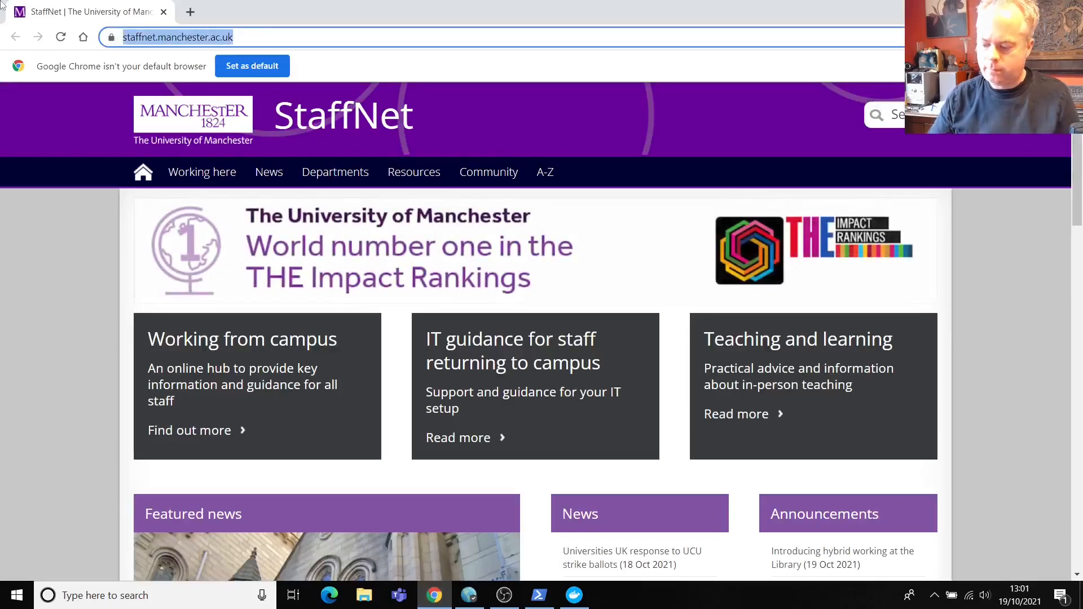
{"action": "type", "text": "lo"}
{"action": "key", "text": "Return"}
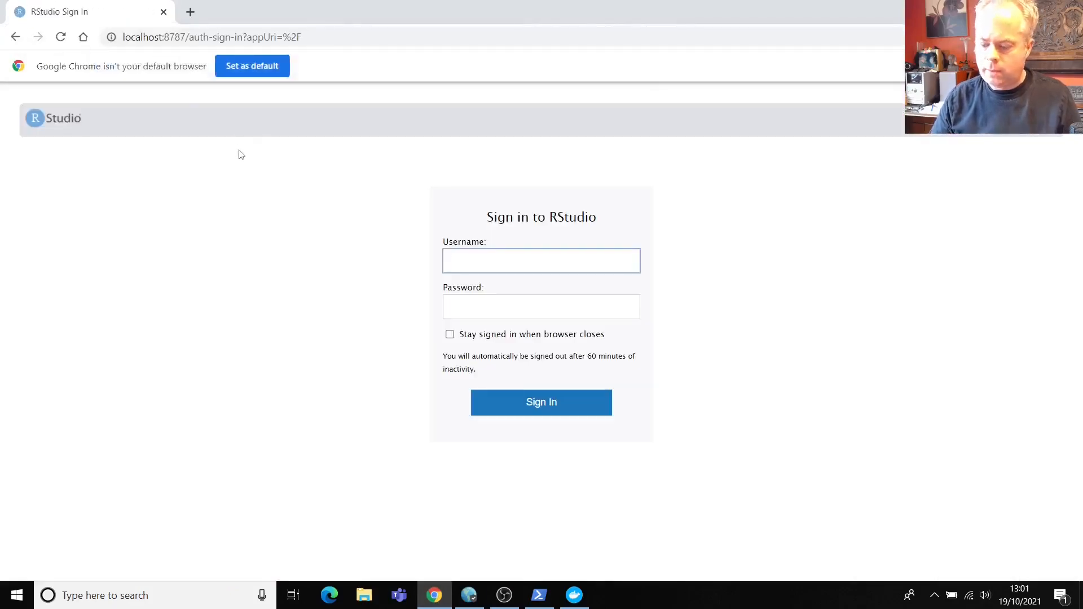
{"action": "type", "text": "rstudio"}
{"action": "key", "text": "Tab"}
{"action": "type", "text": "password"}
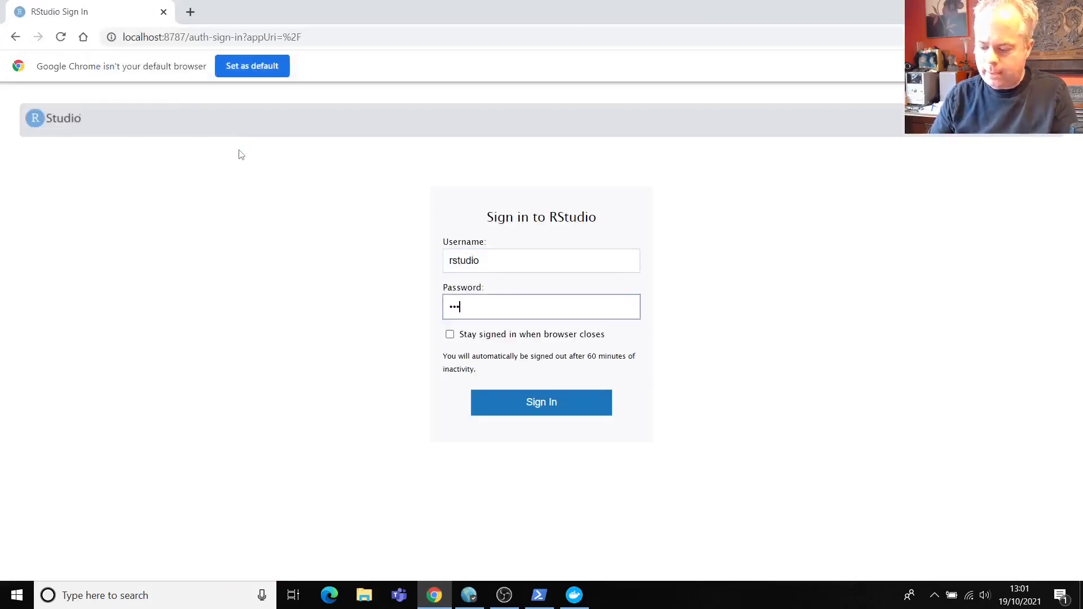
{"action": "key", "text": "Return"}
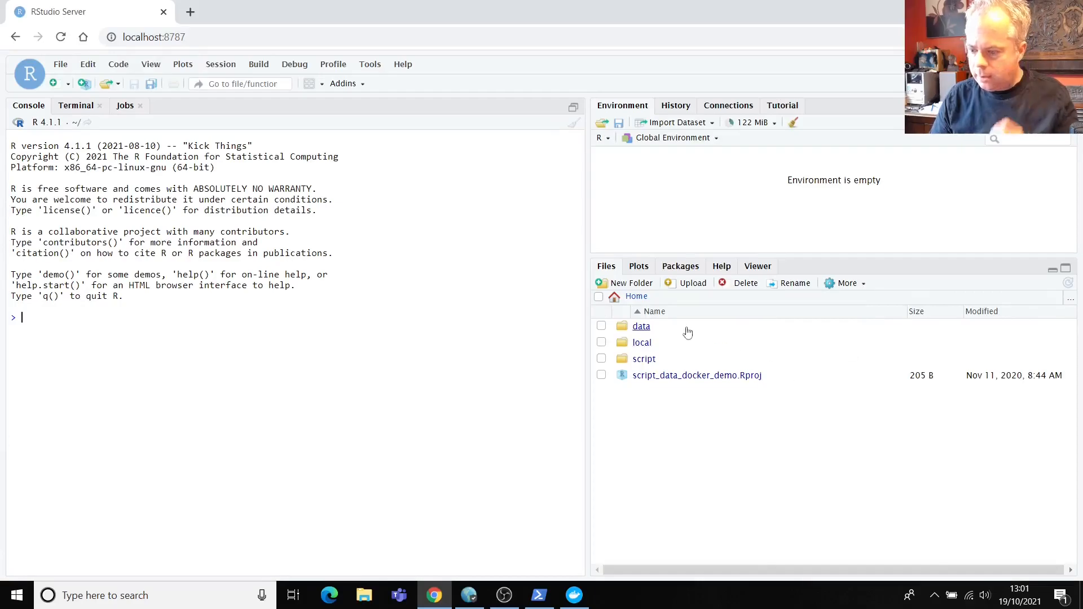
{"action": "left_click", "coordinate": [642, 343]}
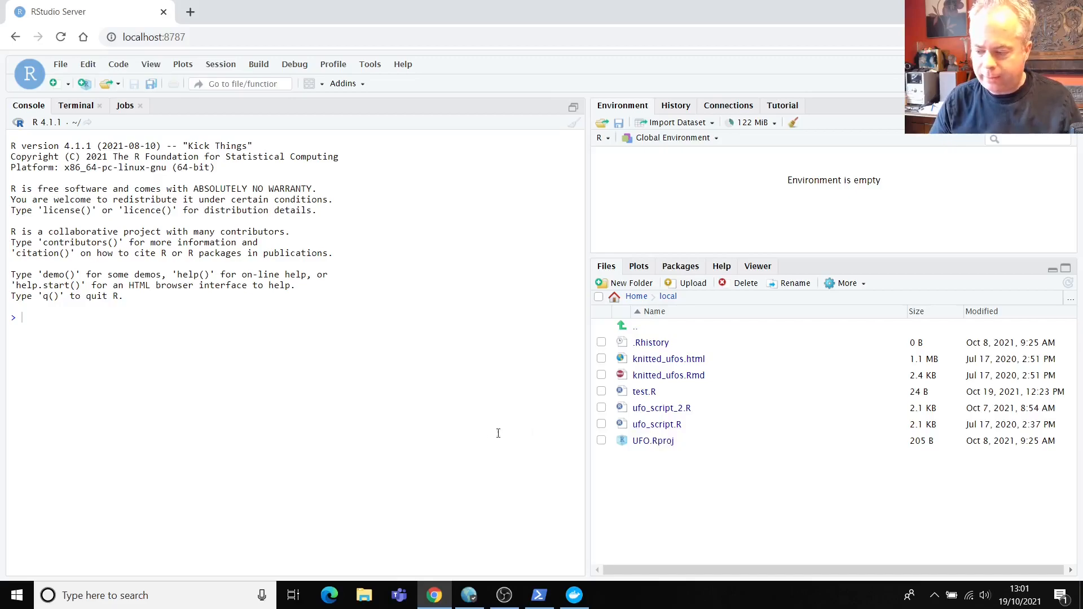
{"action": "left_click", "coordinate": [636, 327]}
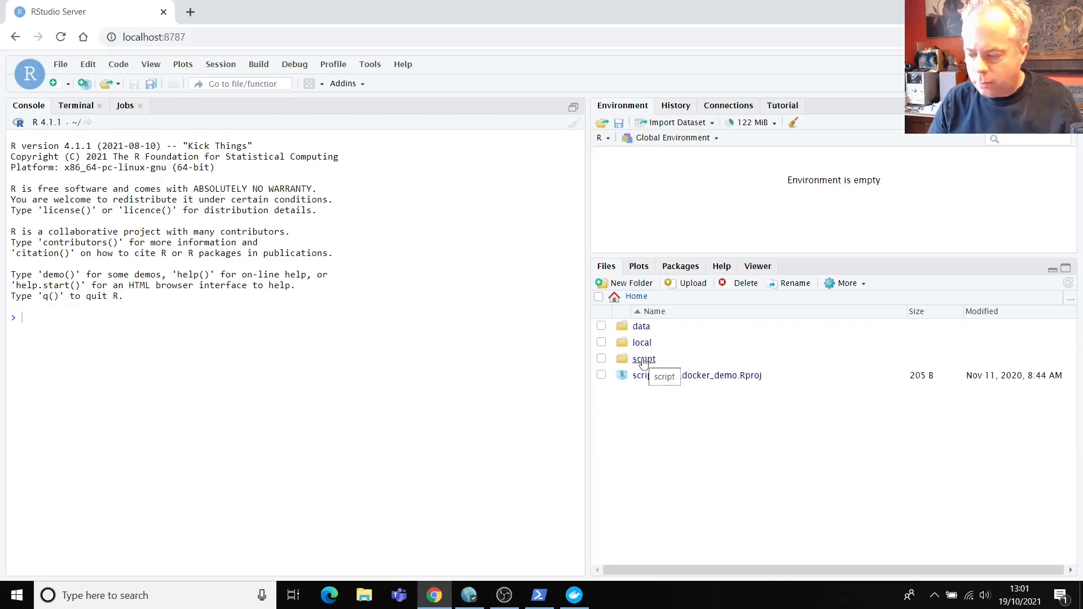
{"action": "left_click", "coordinate": [642, 343]}
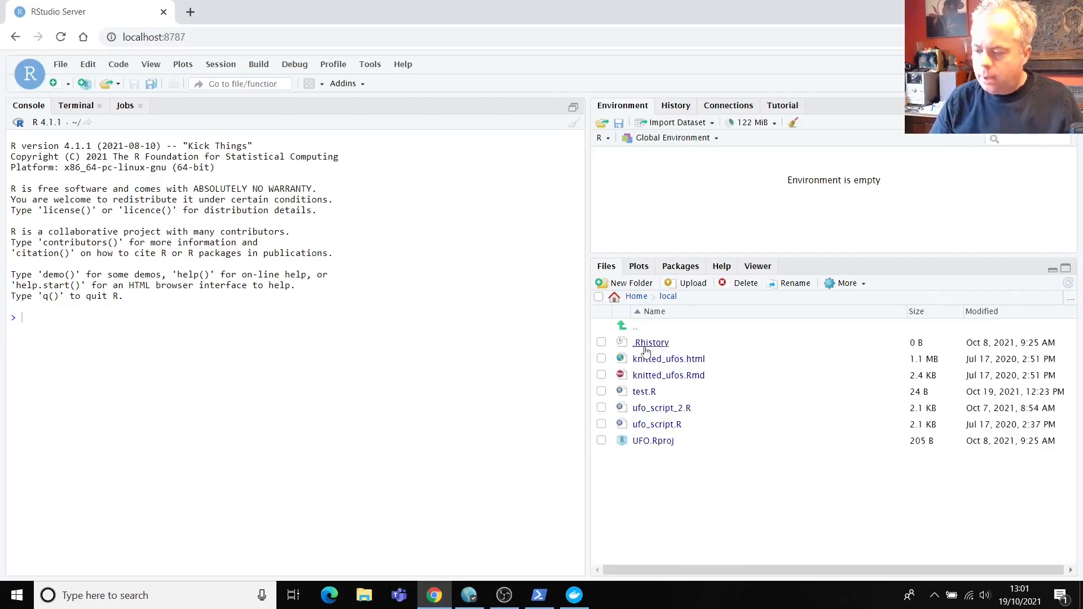
{"action": "left_click", "coordinate": [636, 328]}
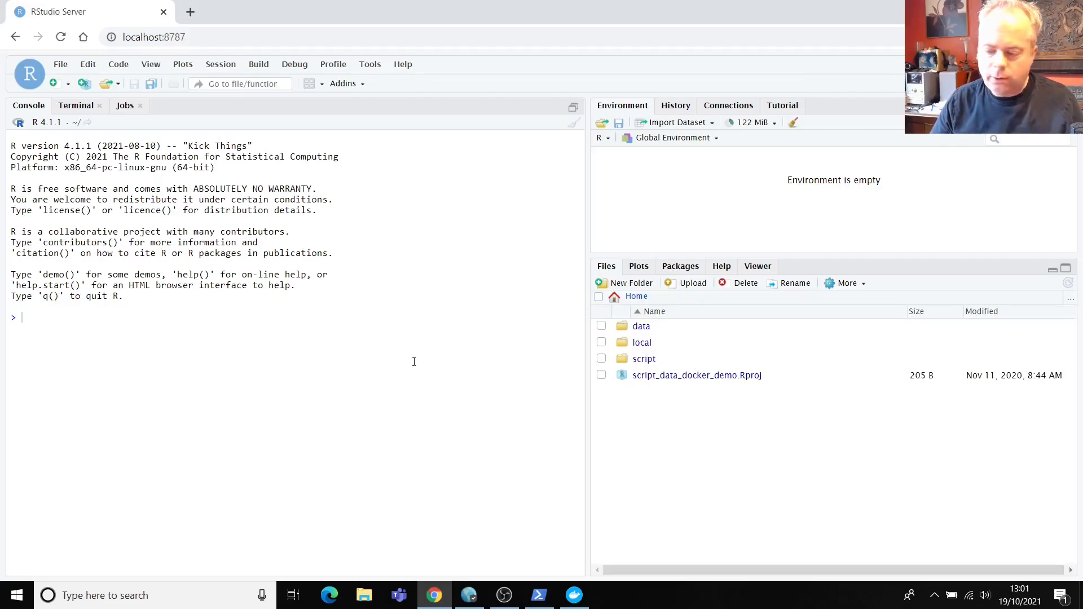